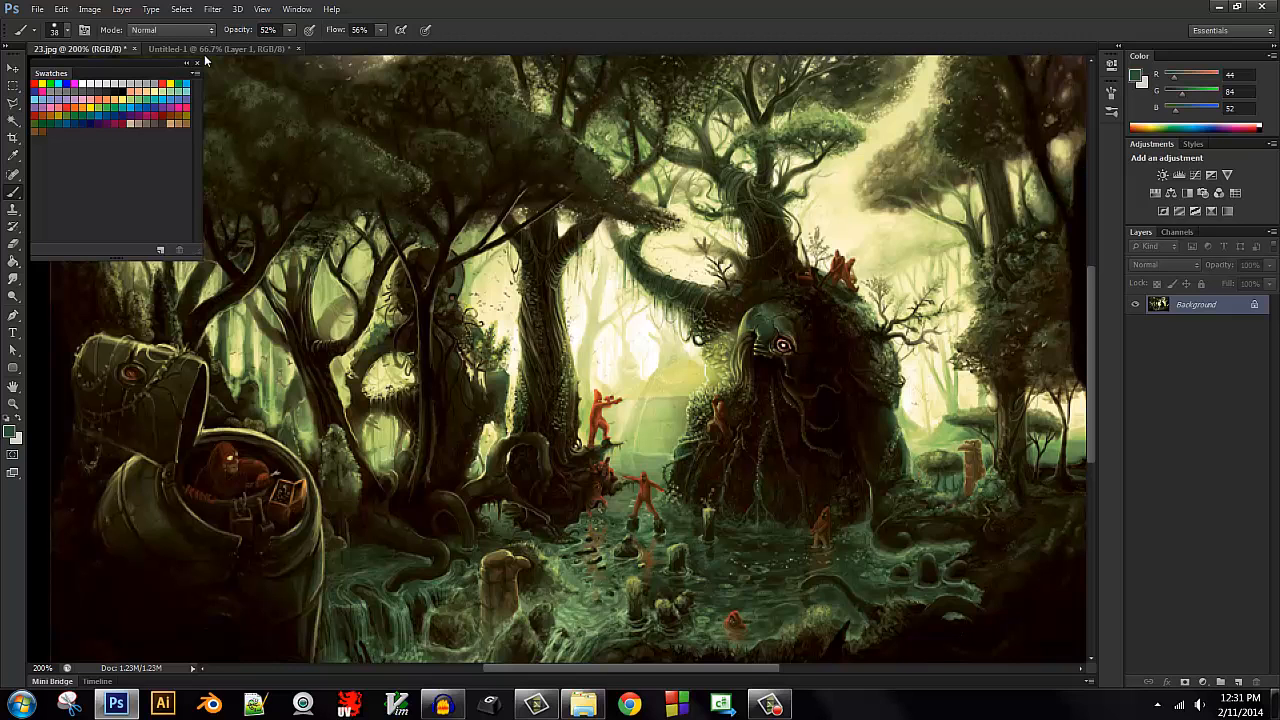
Convert the forest painting to Indexed Color with a 64-colour local palette.
click(297, 8)
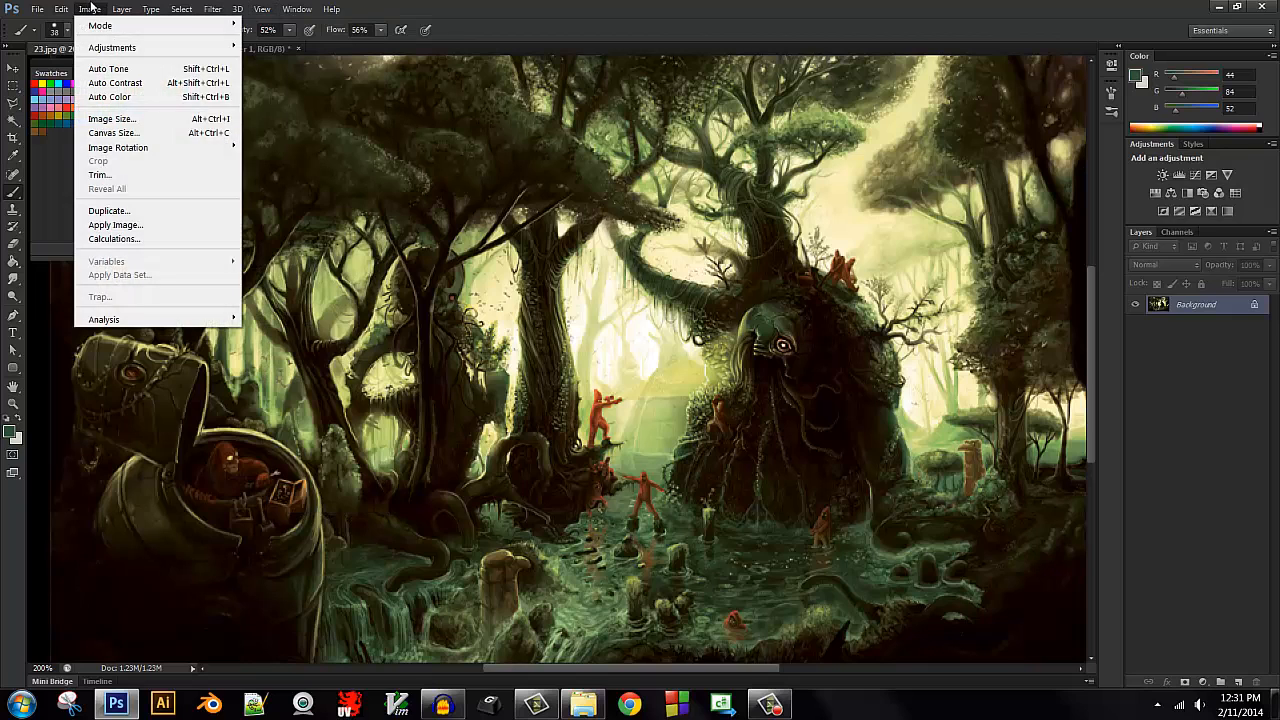
mouse_move(100, 25)
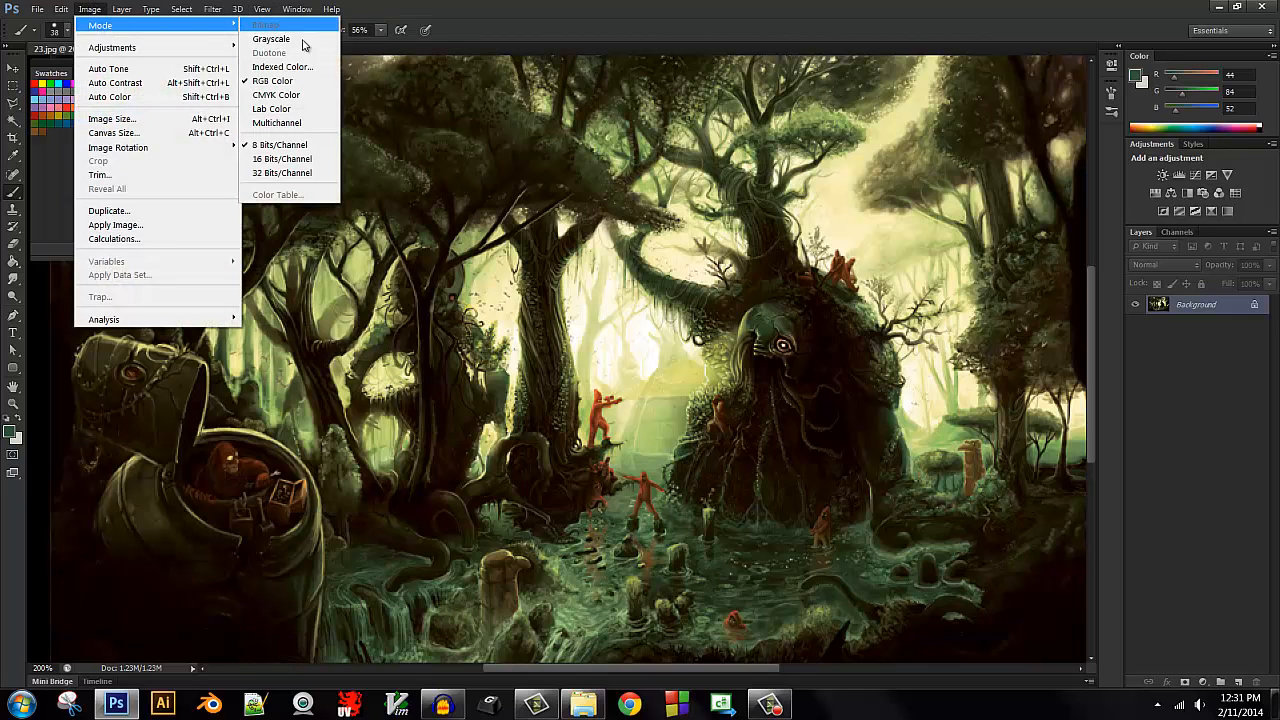
click(305, 68)
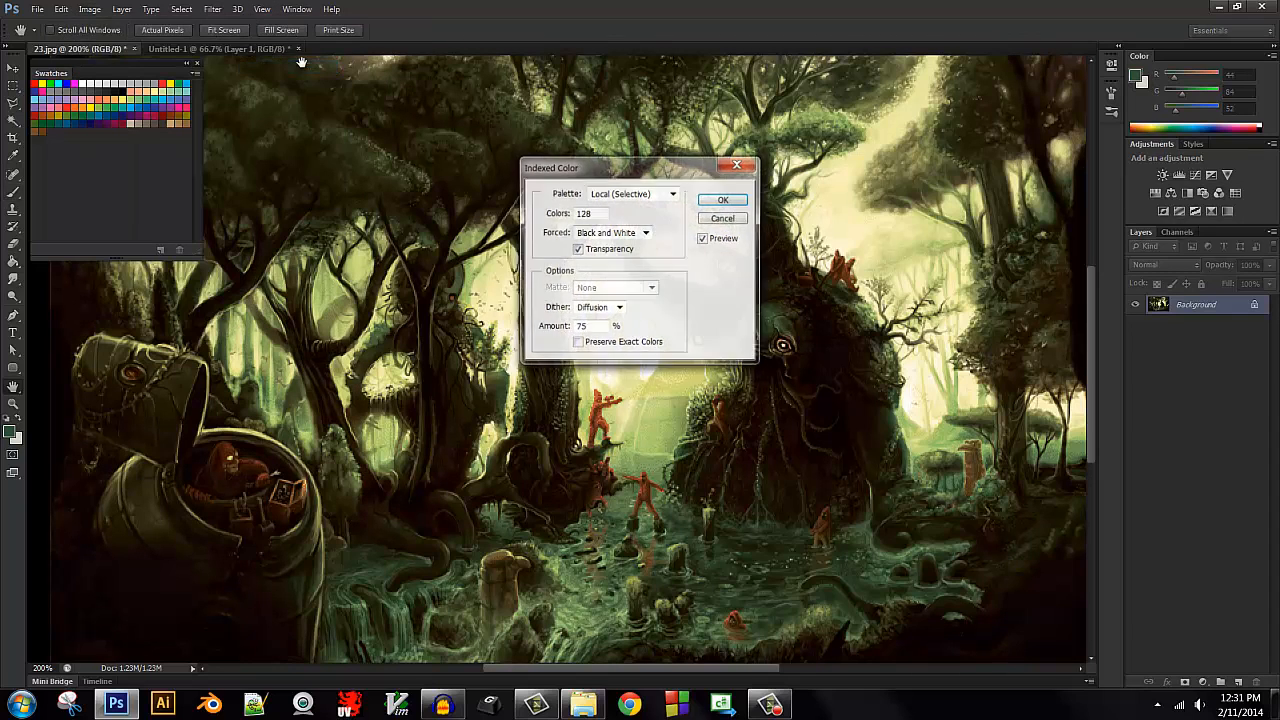
double_click(597, 212)
text(6)
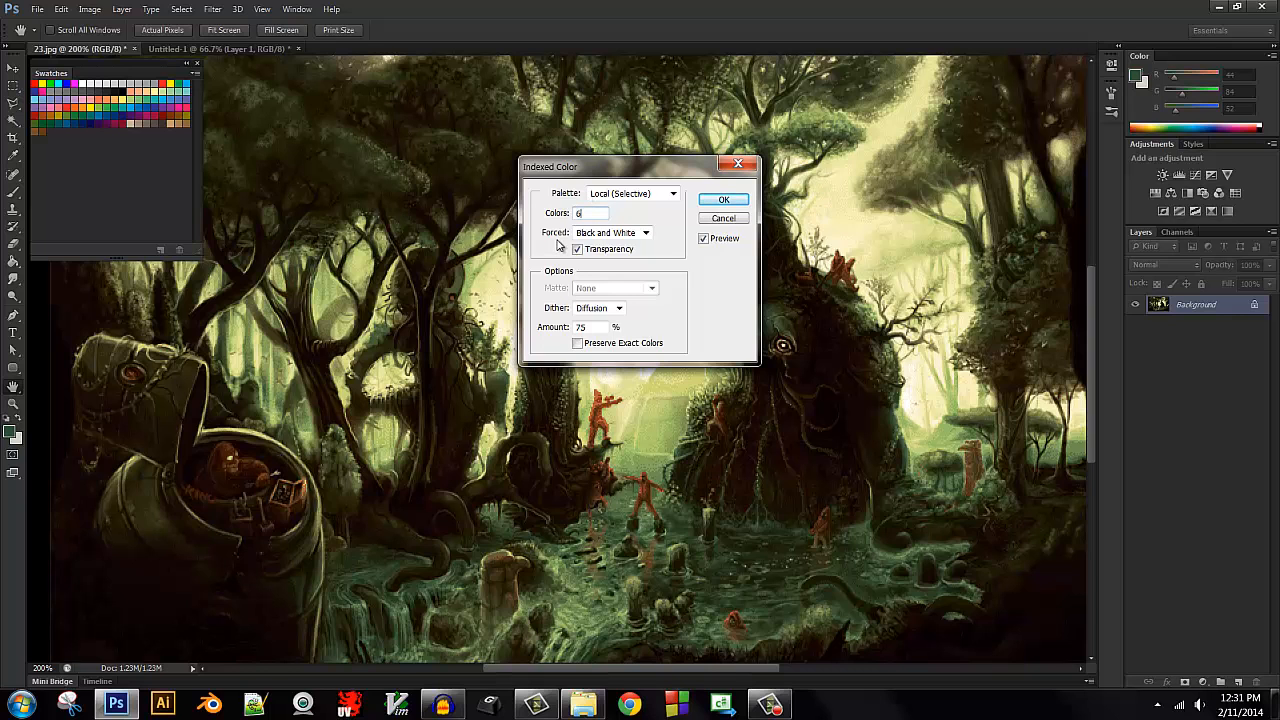
text(4)
click(725, 200)
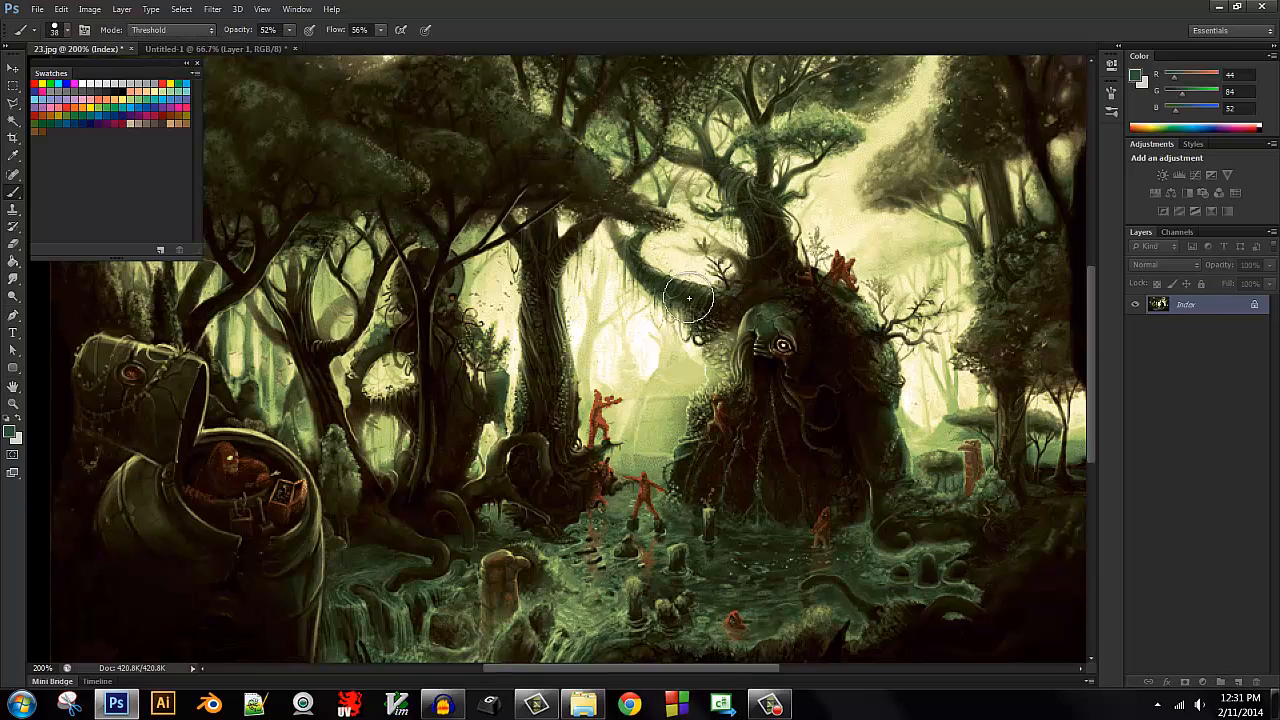
View the painting's indexed colour table and start saving it to a file.
click(90, 10)
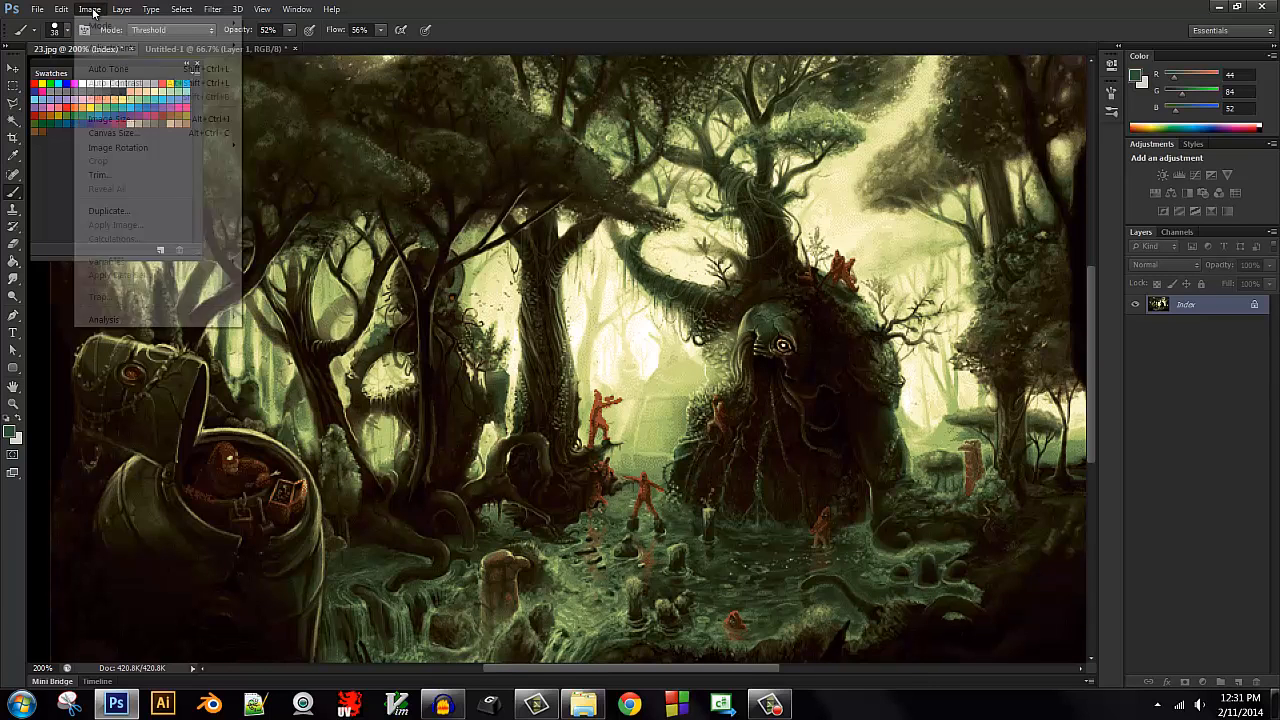
click(90, 10)
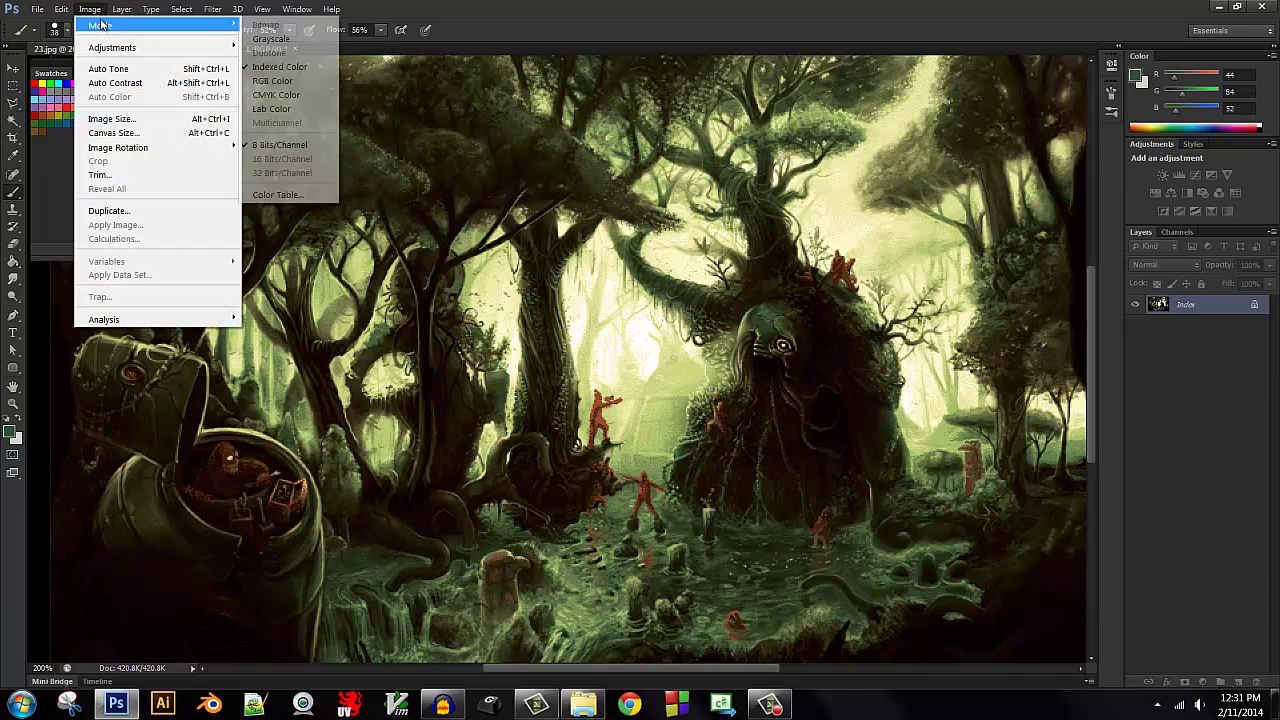
click(293, 196)
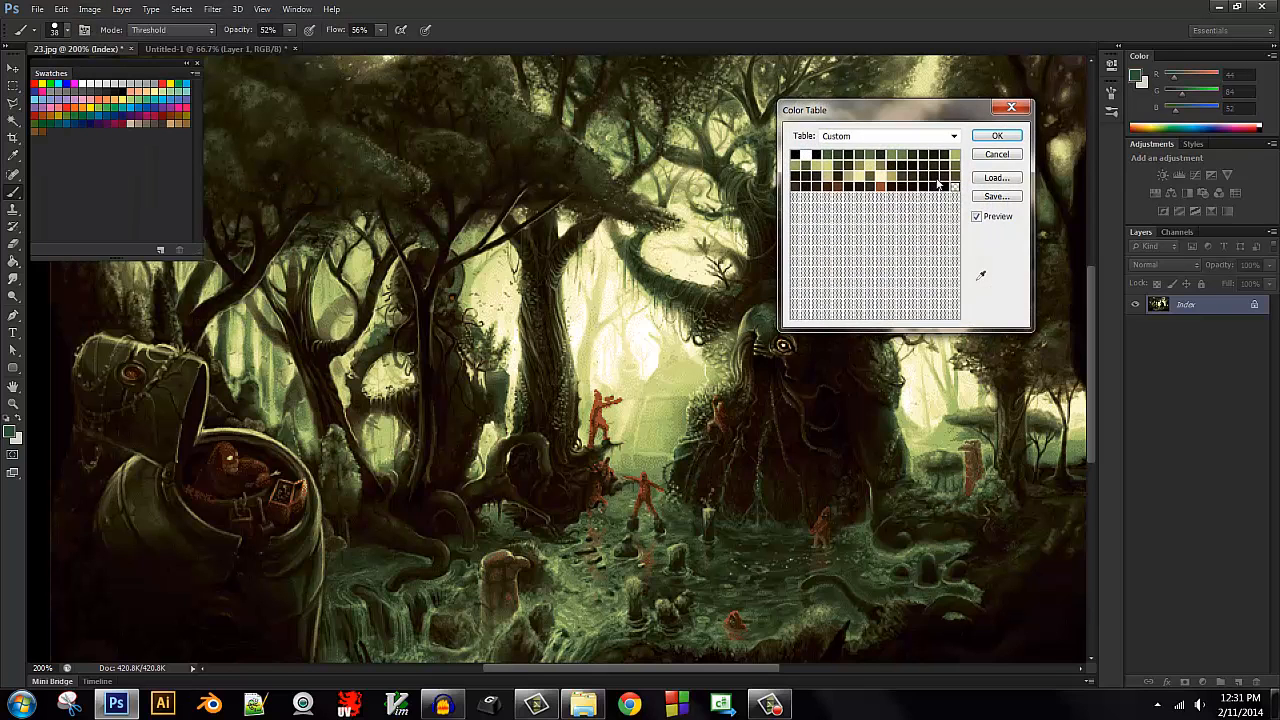
click(996, 196)
Save the colour table as green.act on the Desktop, overwriting the existing copy.
click(606, 380)
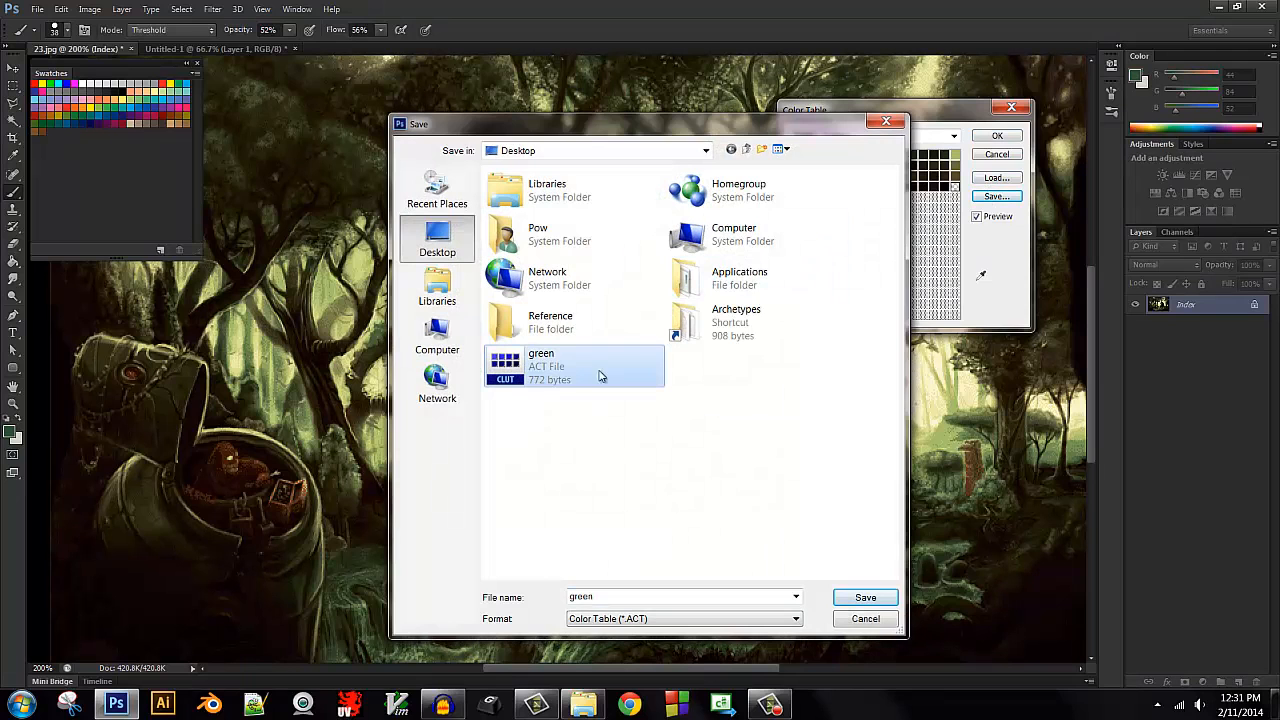
double_click(557, 374)
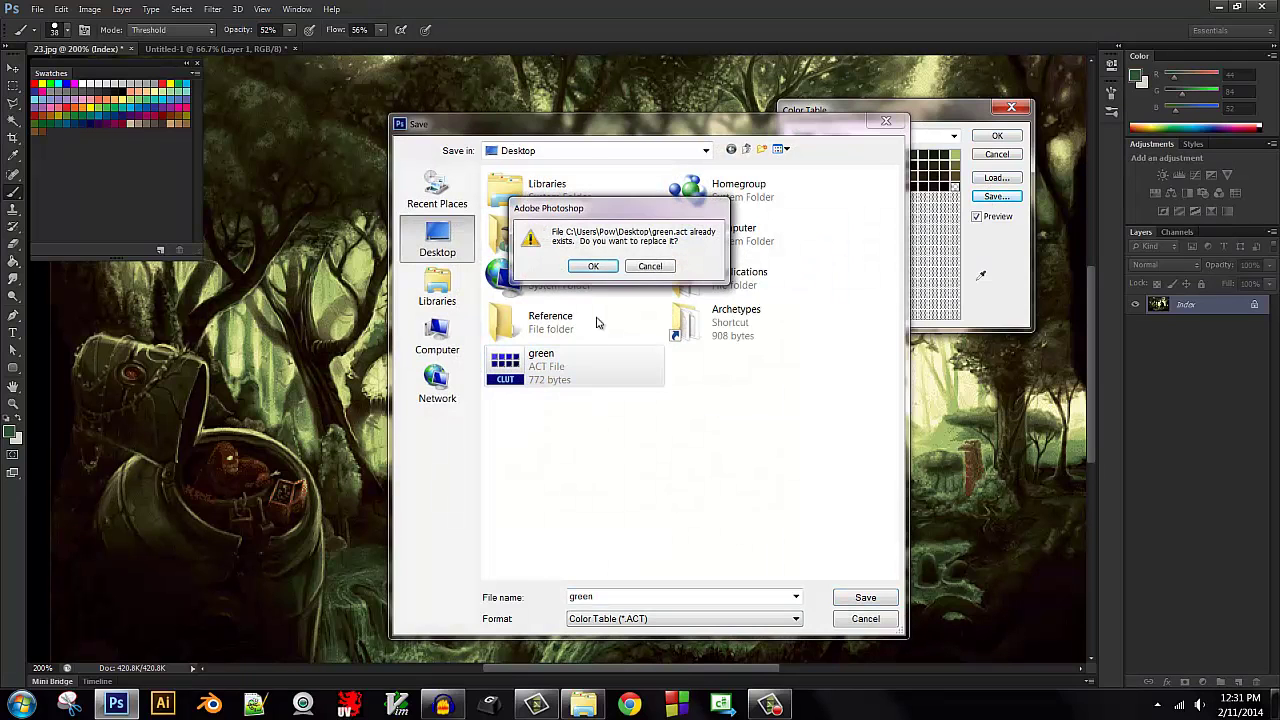
click(594, 267)
click(997, 136)
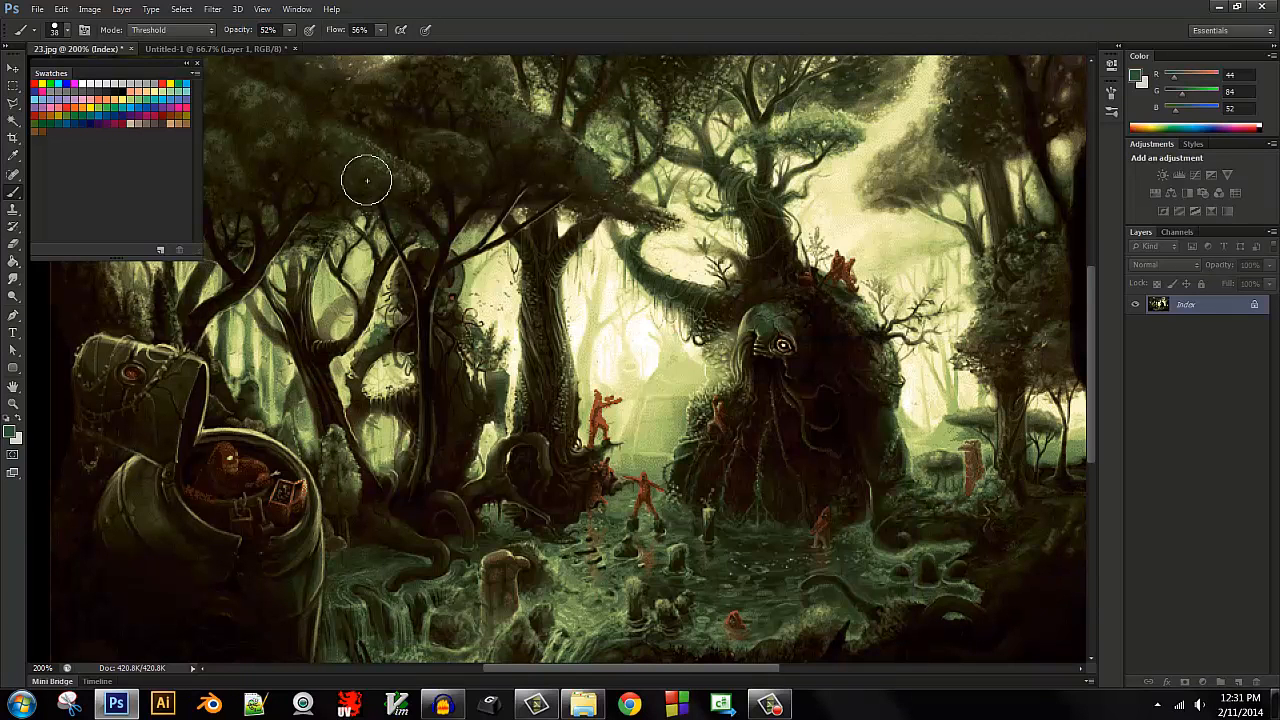
Replace the current swatches with the green.act colour table from the painting.
click(196, 73)
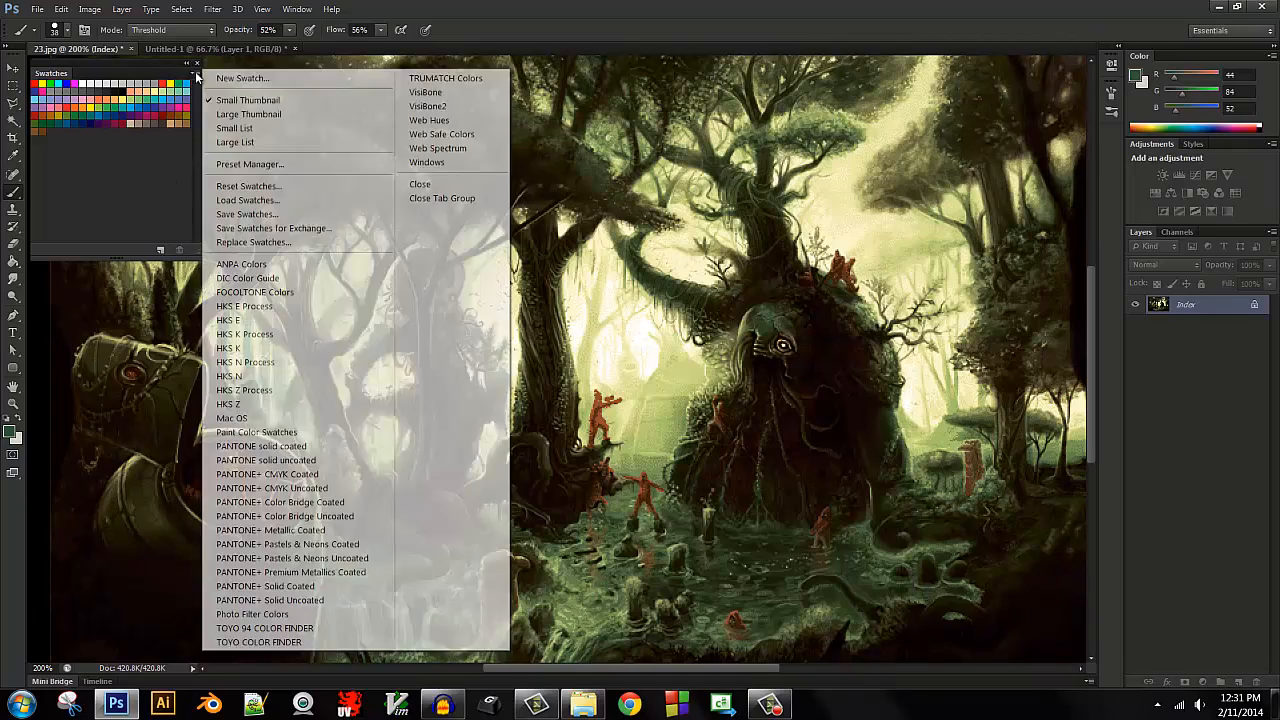
click(252, 243)
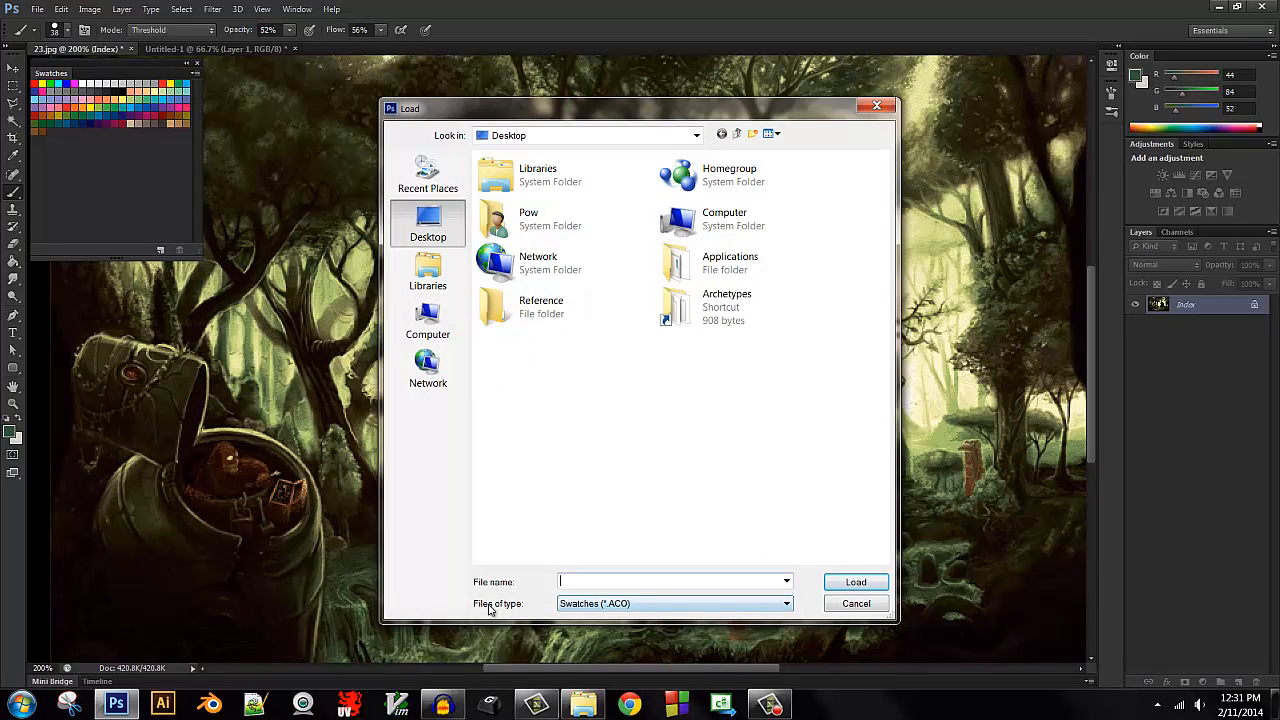
click(612, 604)
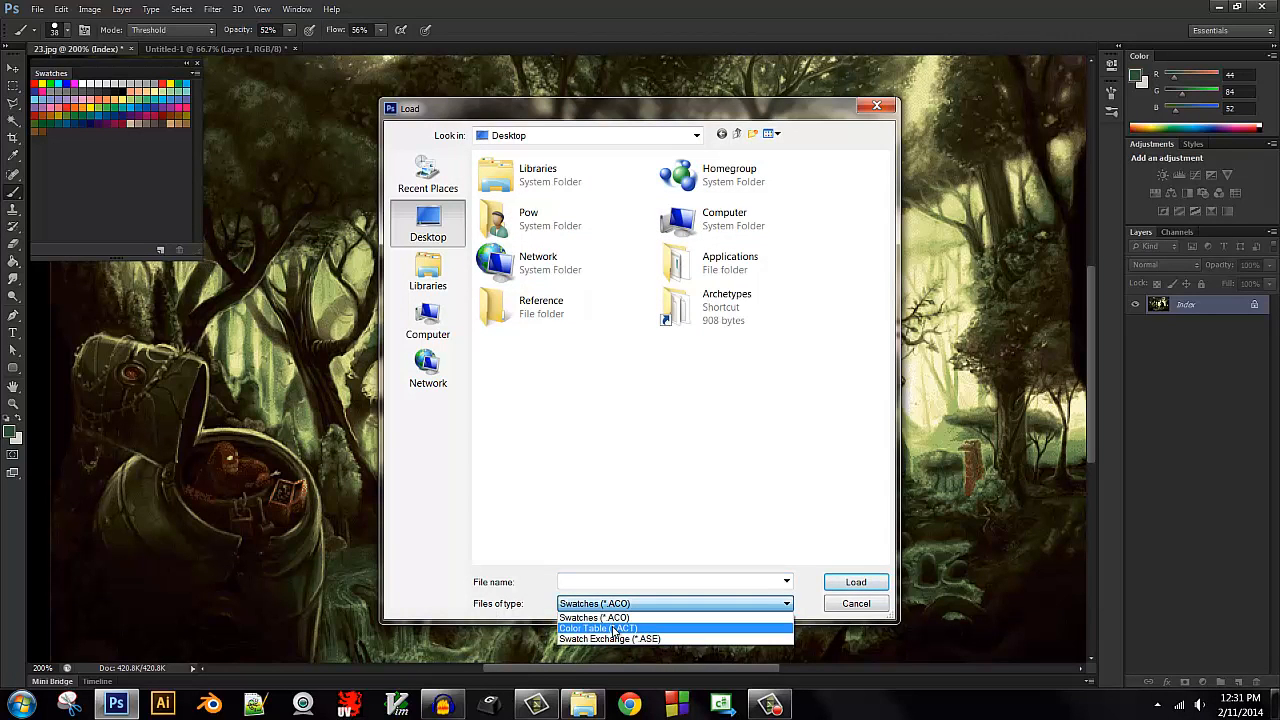
click(614, 628)
double_click(528, 349)
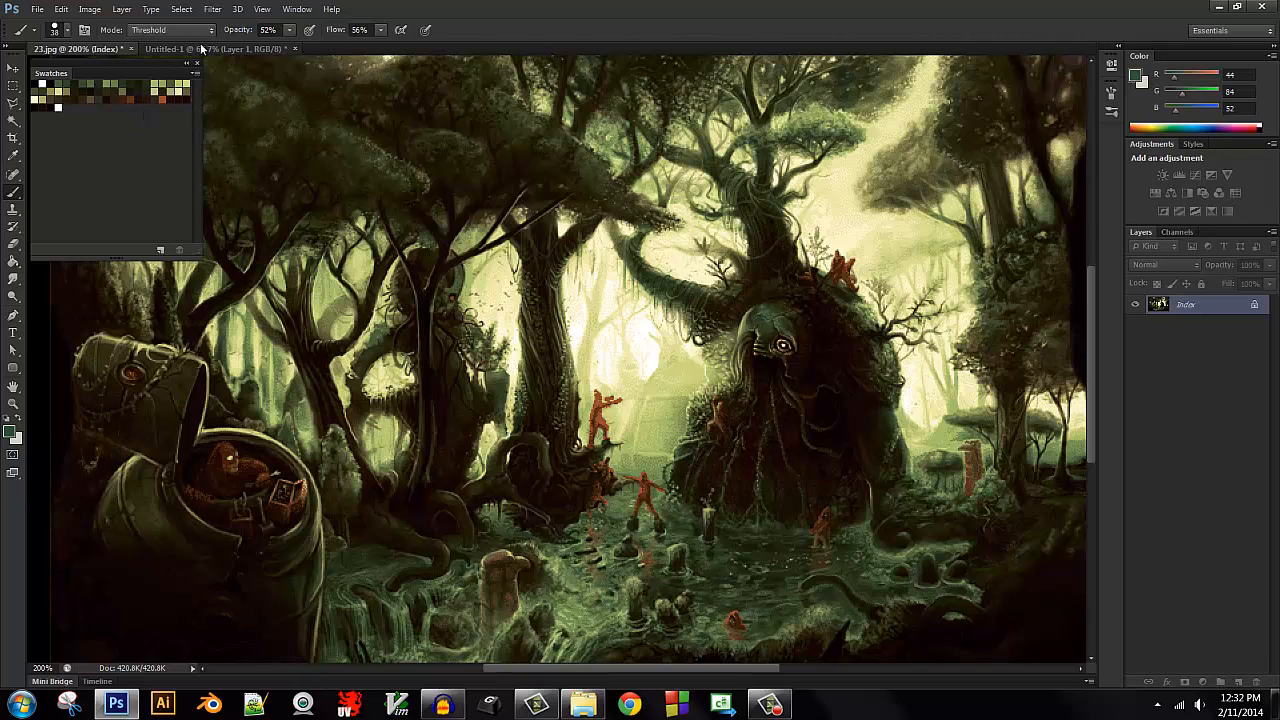
Paint a dark olive dab near the top centre of Untitled-1 with a 90 px brush.
click(206, 46)
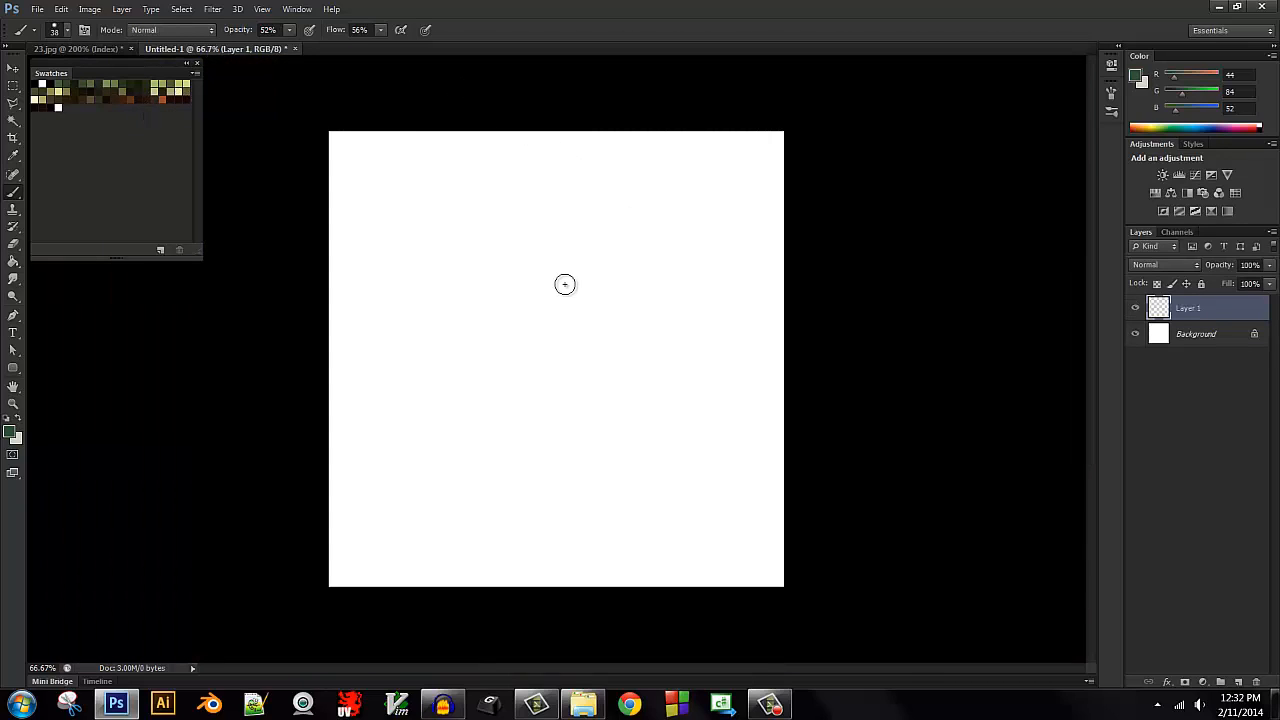
click(138, 85)
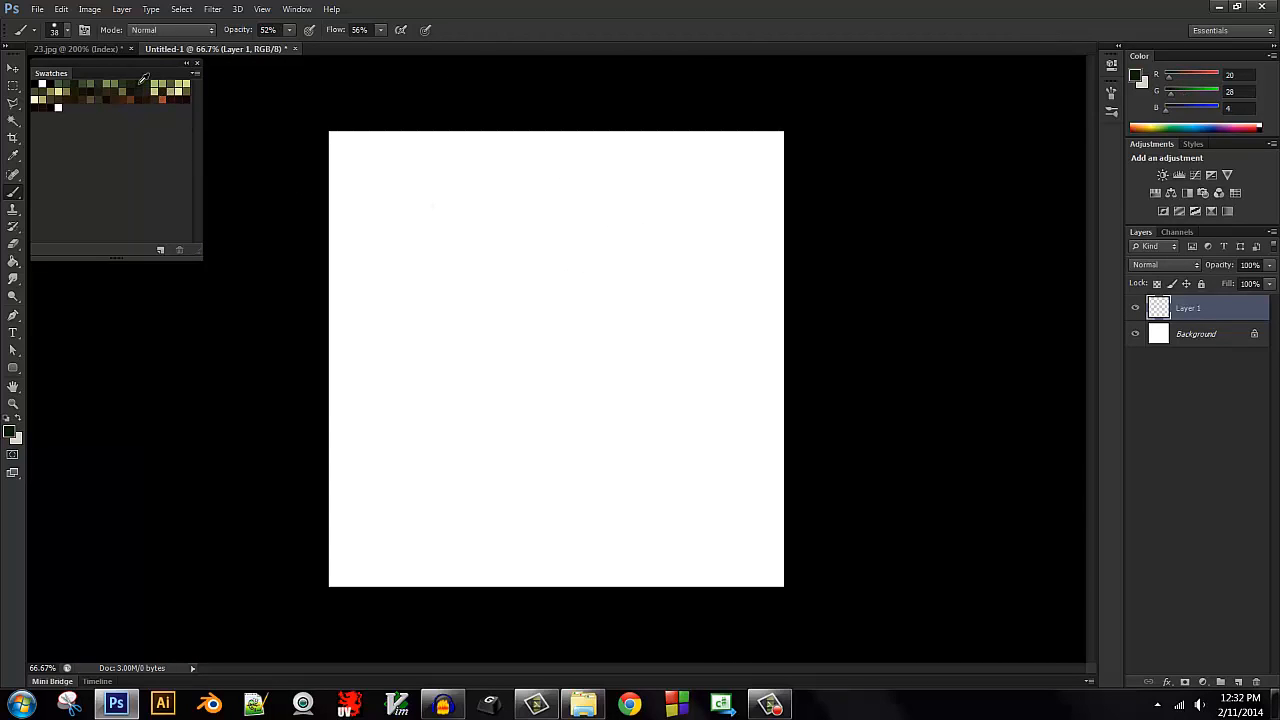
drag(600, 260, 608, 270)
right_click(652, 241)
drag(654, 181, 675, 180)
mouse_move(591, 271)
mouse_down()
mouse_move(618, 268)
mouse_move(600, 271)
mouse_move(587, 251)
mouse_move(571, 271)
mouse_move(554, 214)
mouse_move(533, 255)
mouse_move(525, 232)
mouse_move(575, 220)
mouse_move(588, 240)
mouse_move(607, 212)
mouse_move(640, 226)
mouse_move(617, 211)
mouse_move(651, 257)
mouse_move(640, 240)
mouse_up()
Pick reddish-brown and olive-beige swatches for the next dabs.
click(162, 97)
click(55, 88)
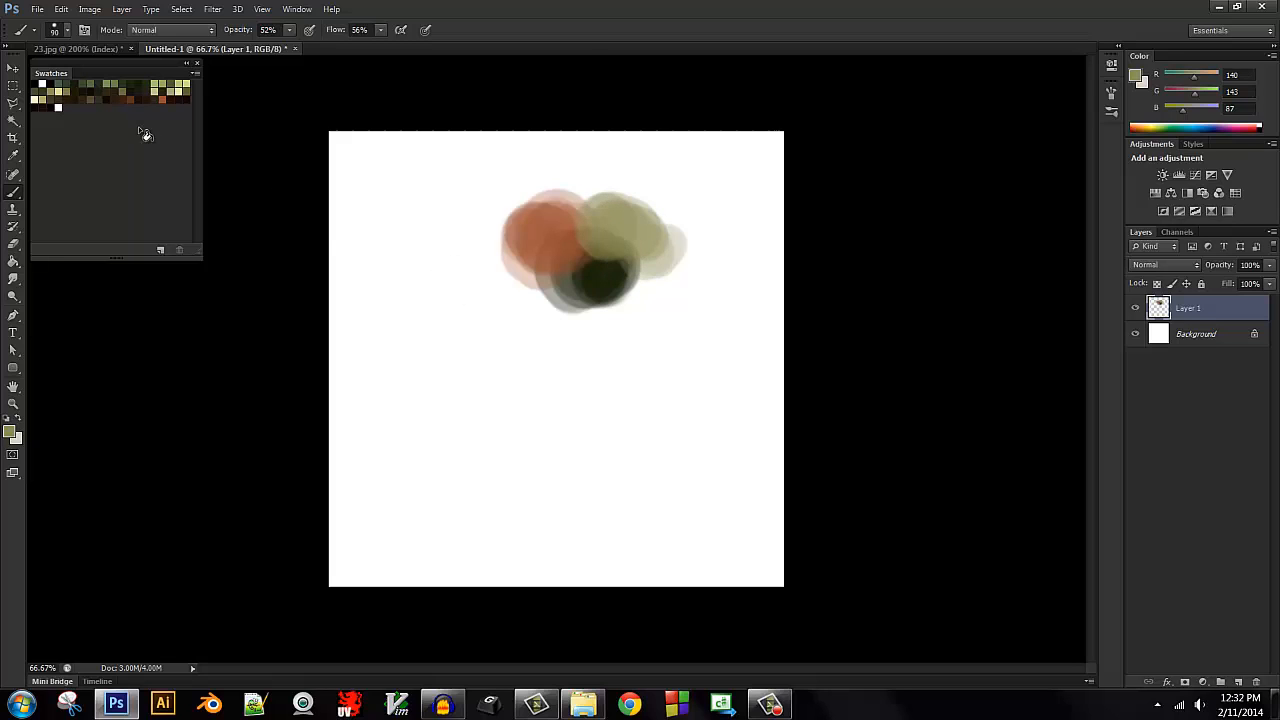
Add near-black and pale yellow dabs below the blob cluster.
click(132, 85)
mouse_move(543, 300)
mouse_down()
mouse_move(546, 277)
mouse_move(552, 292)
mouse_move(531, 277)
mouse_move(557, 289)
mouse_up()
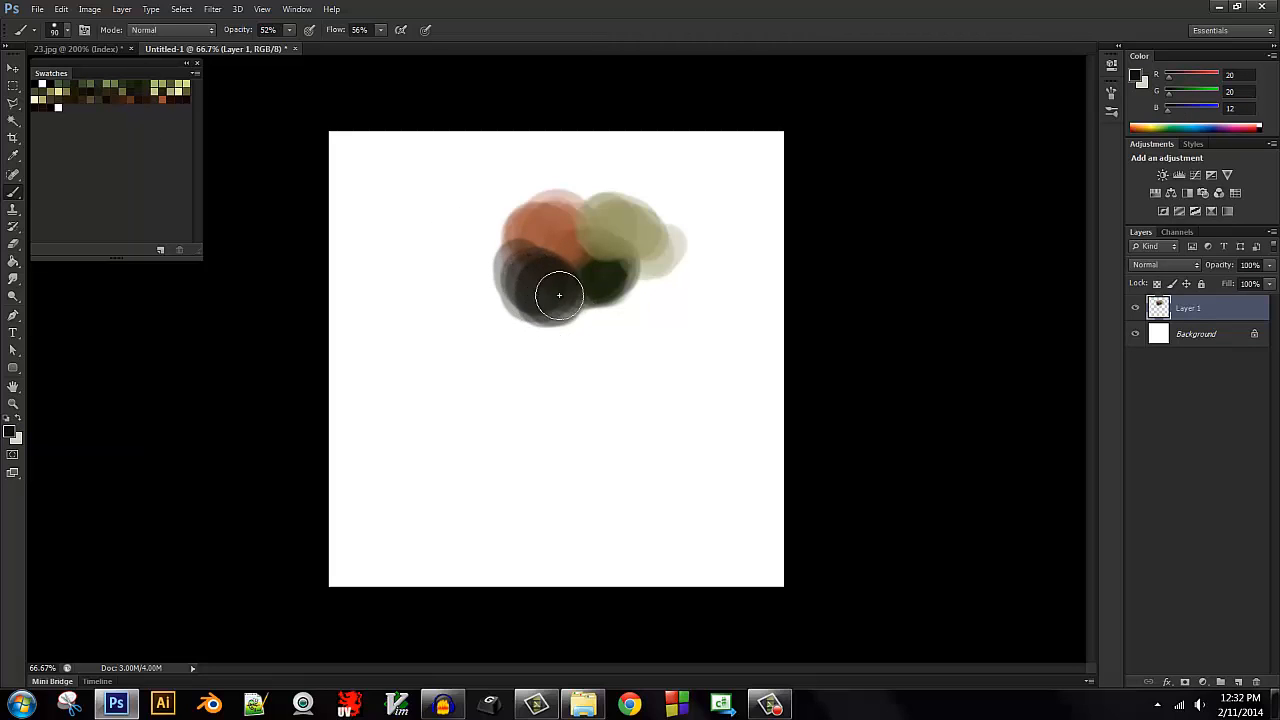
click(181, 88)
mouse_move(591, 306)
mouse_down()
mouse_move(597, 320)
mouse_move(598, 276)
mouse_up()
Add dark green and dark red dabs to the blob's right side.
key(super)
key(super)
alt+click(595, 268)
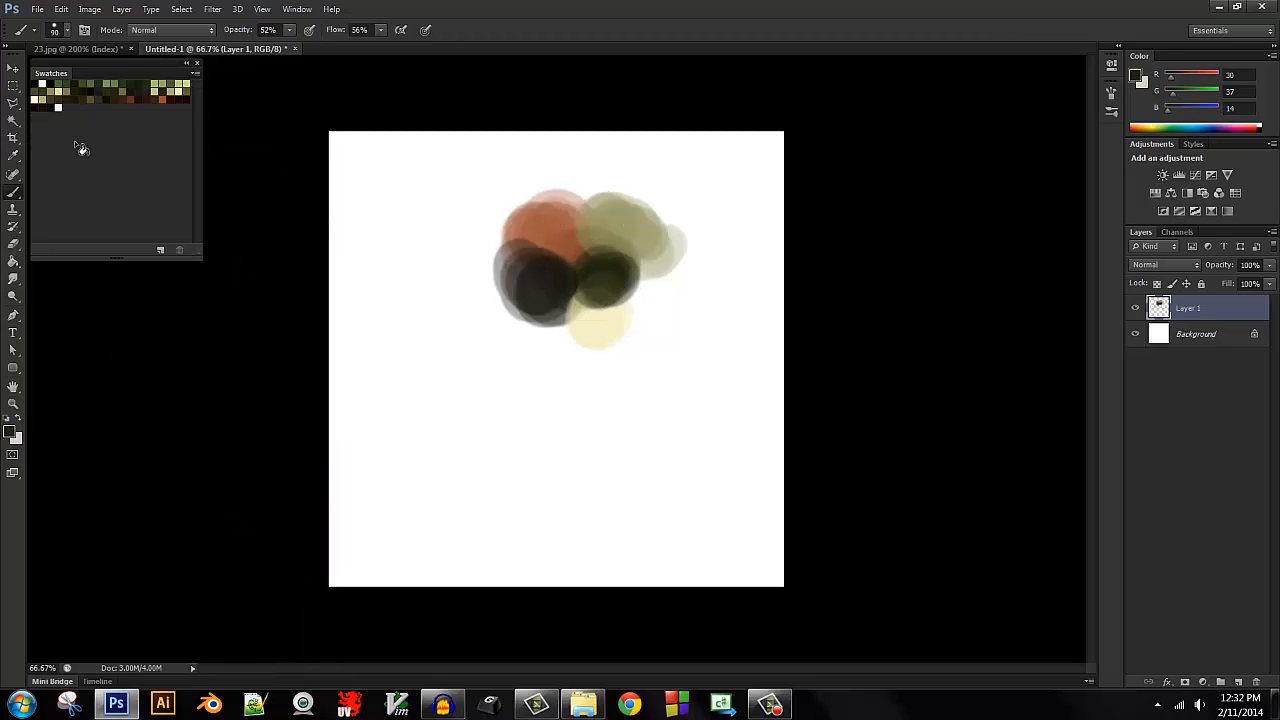
click(45, 100)
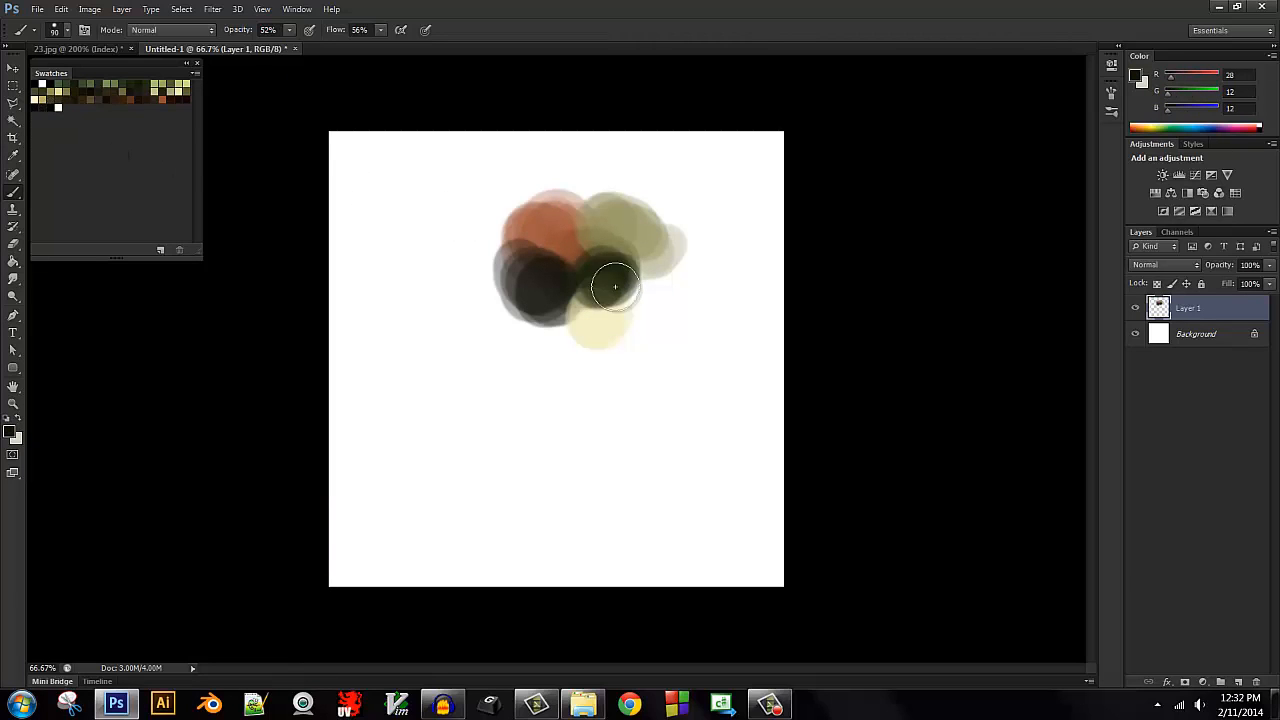
mouse_move(648, 292)
mouse_down()
mouse_move(655, 300)
mouse_move(648, 288)
mouse_move(679, 274)
mouse_move(660, 274)
mouse_up()
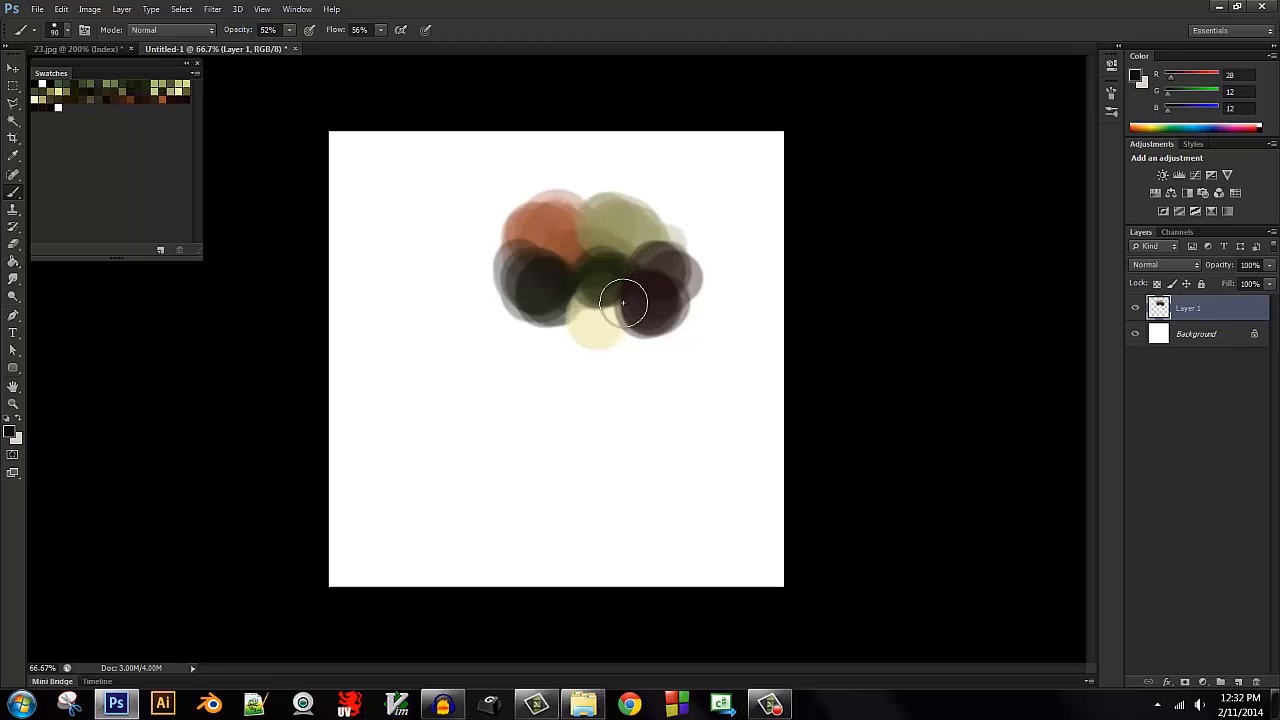
key(l)
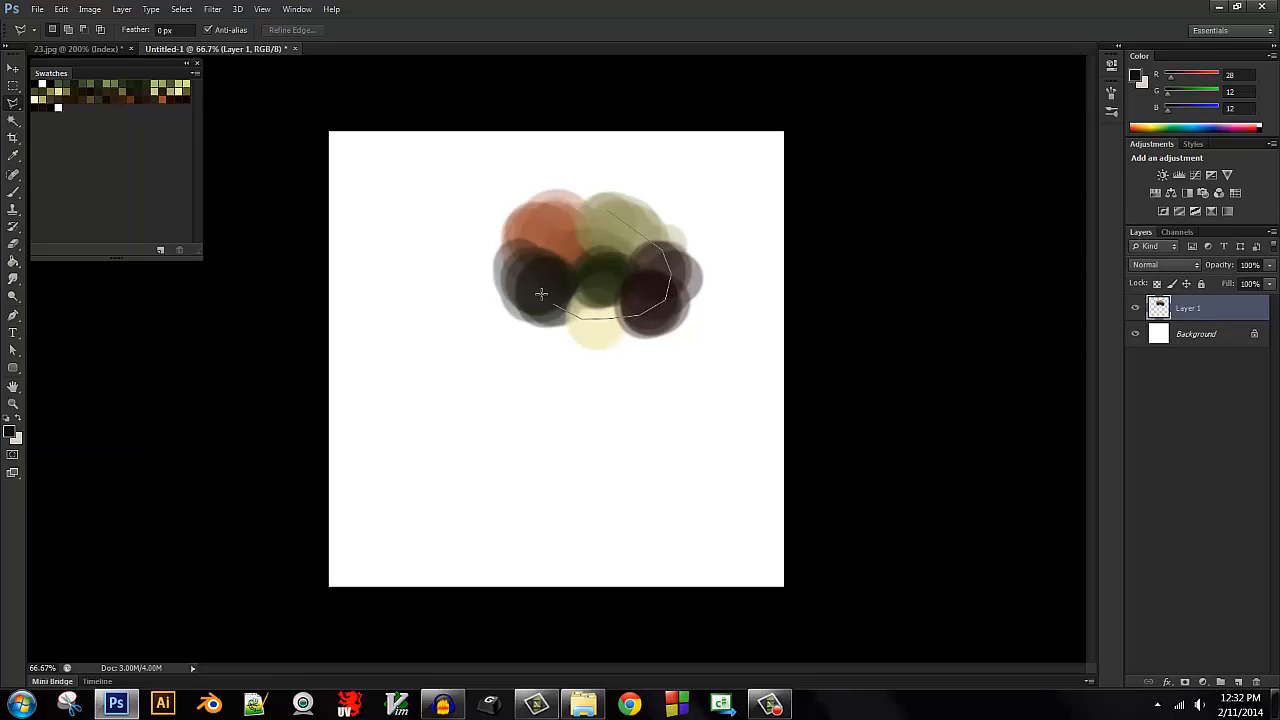
Outline a hexagonal Polygonal Lasso selection over the blob centre on the Background layer.
click(540, 293)
click(540, 256)
click(547, 240)
click(595, 216)
click(1196, 341)
key(g)
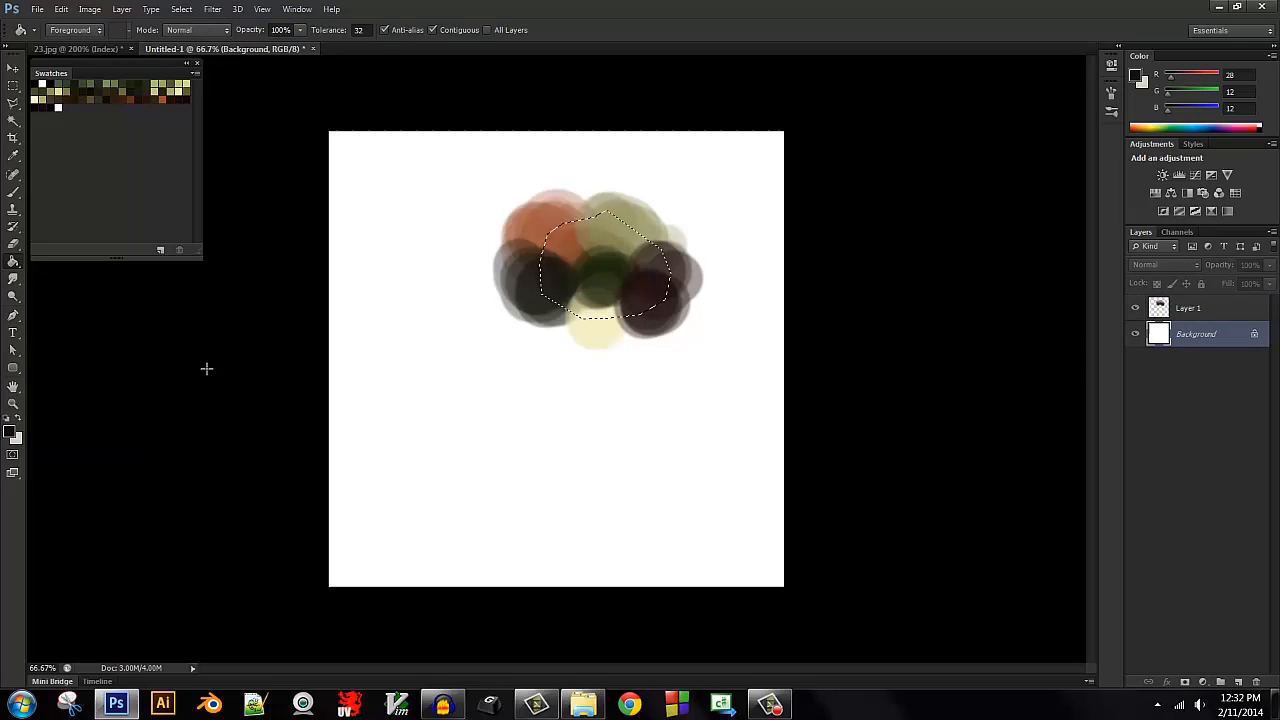
Fill the selection with black via the Paint Bucket, undoing an accidental white refill.
click(13, 435)
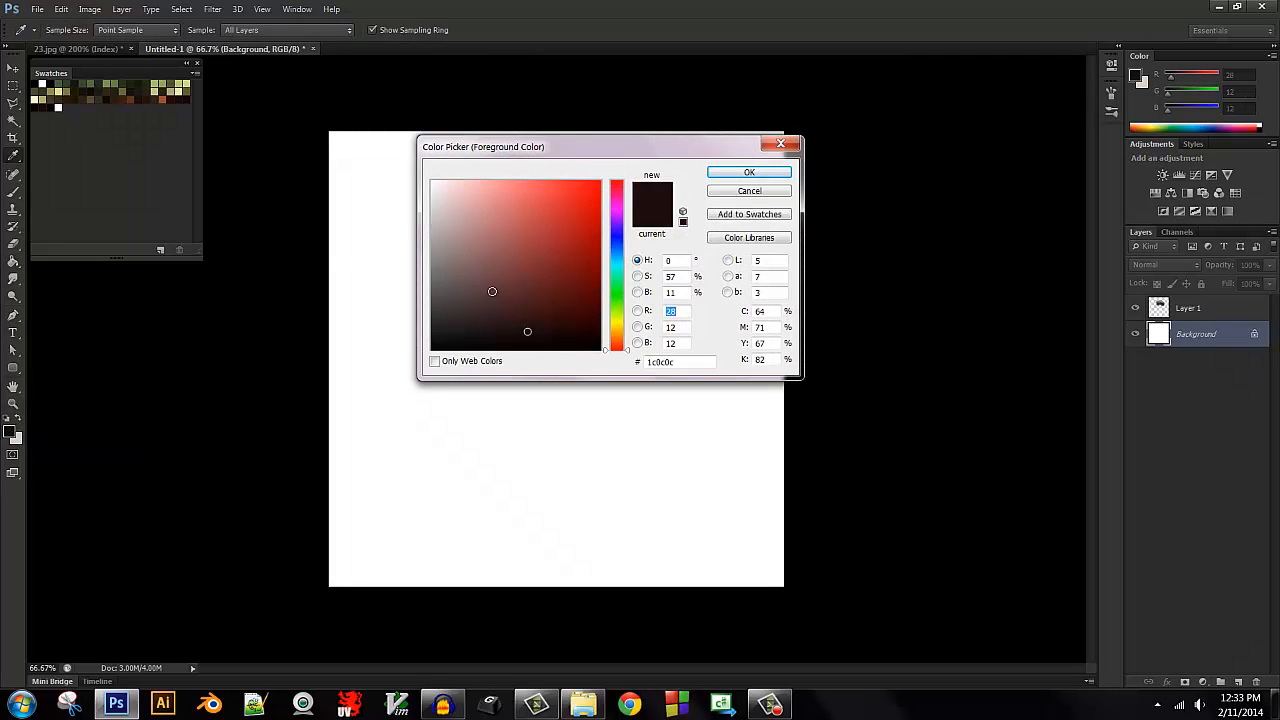
drag(471, 311, 397, 409)
click(749, 172)
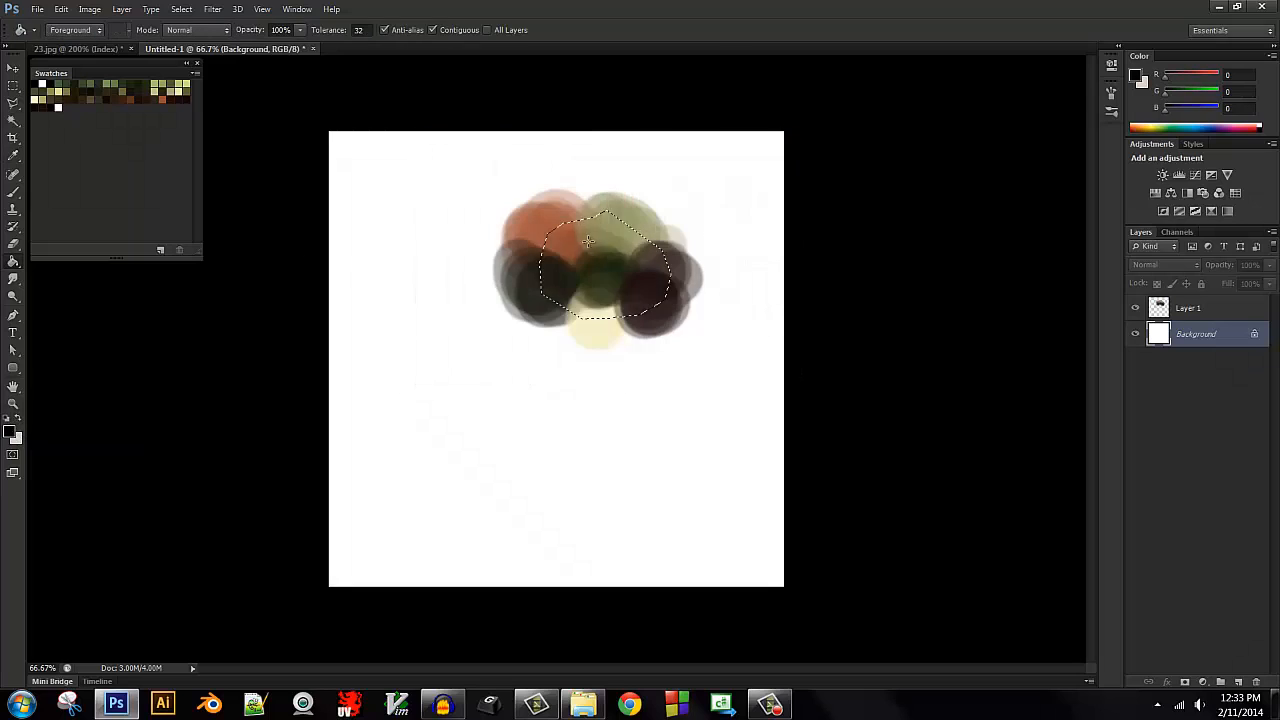
click(611, 267)
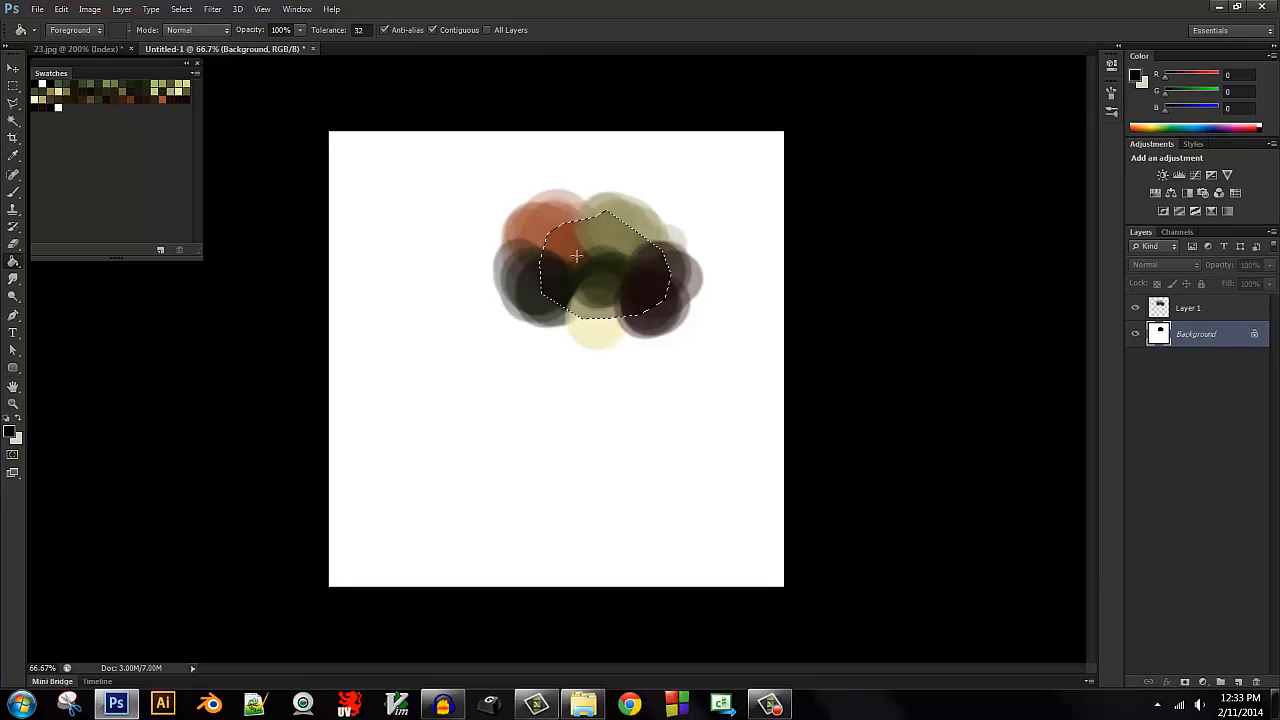
key(x)
click(649, 258)
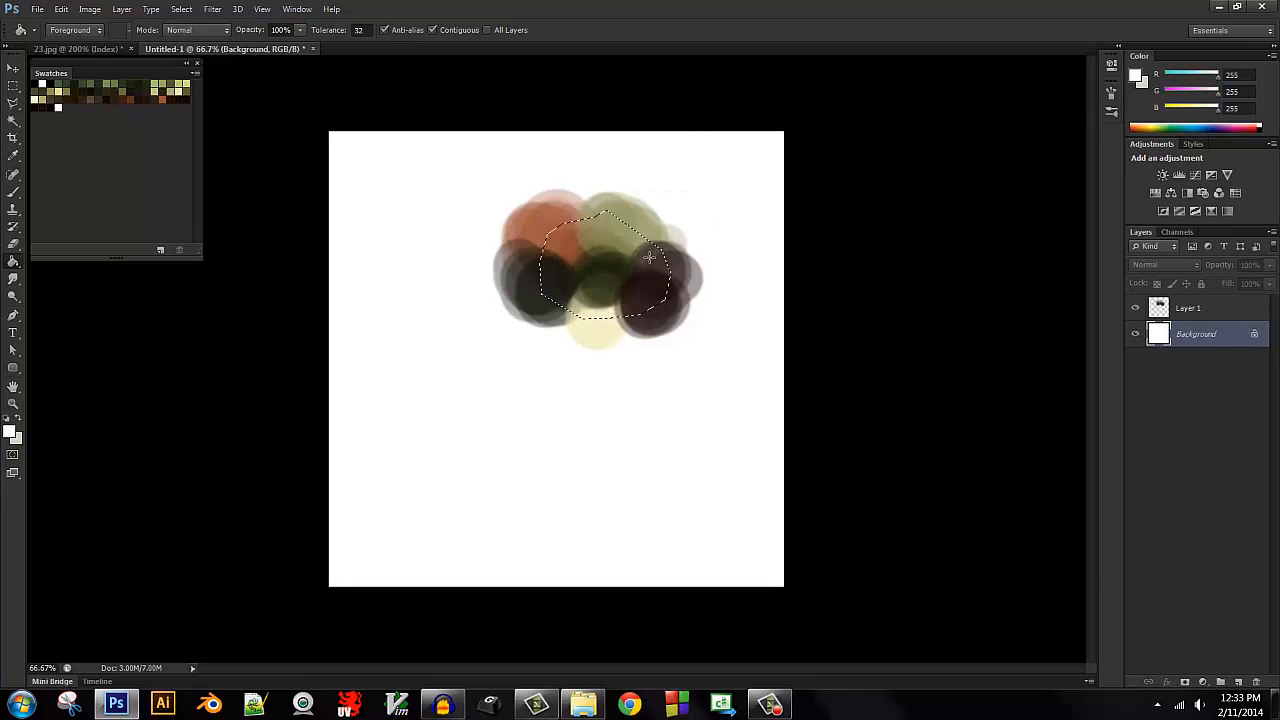
key(ctrl+z)
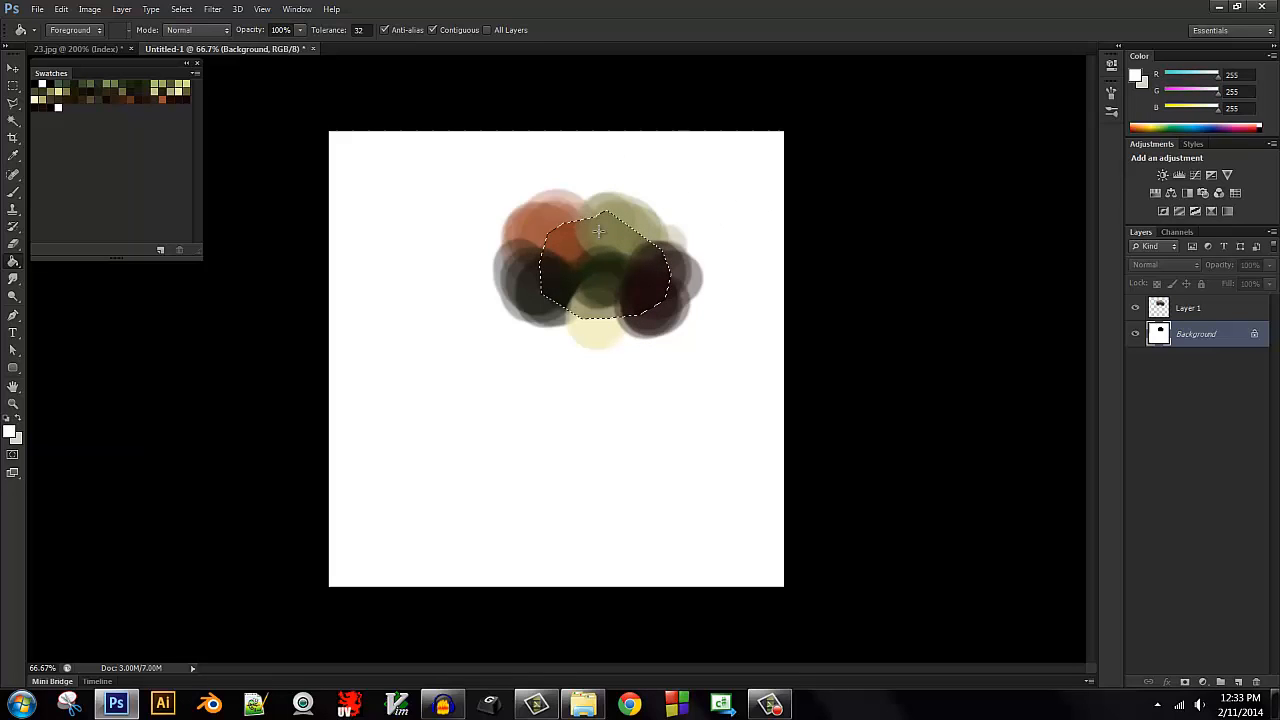
Flatten the blob painting and convert it to Indexed Color with 16 colours.
click(91, 9)
mouse_move(102, 26)
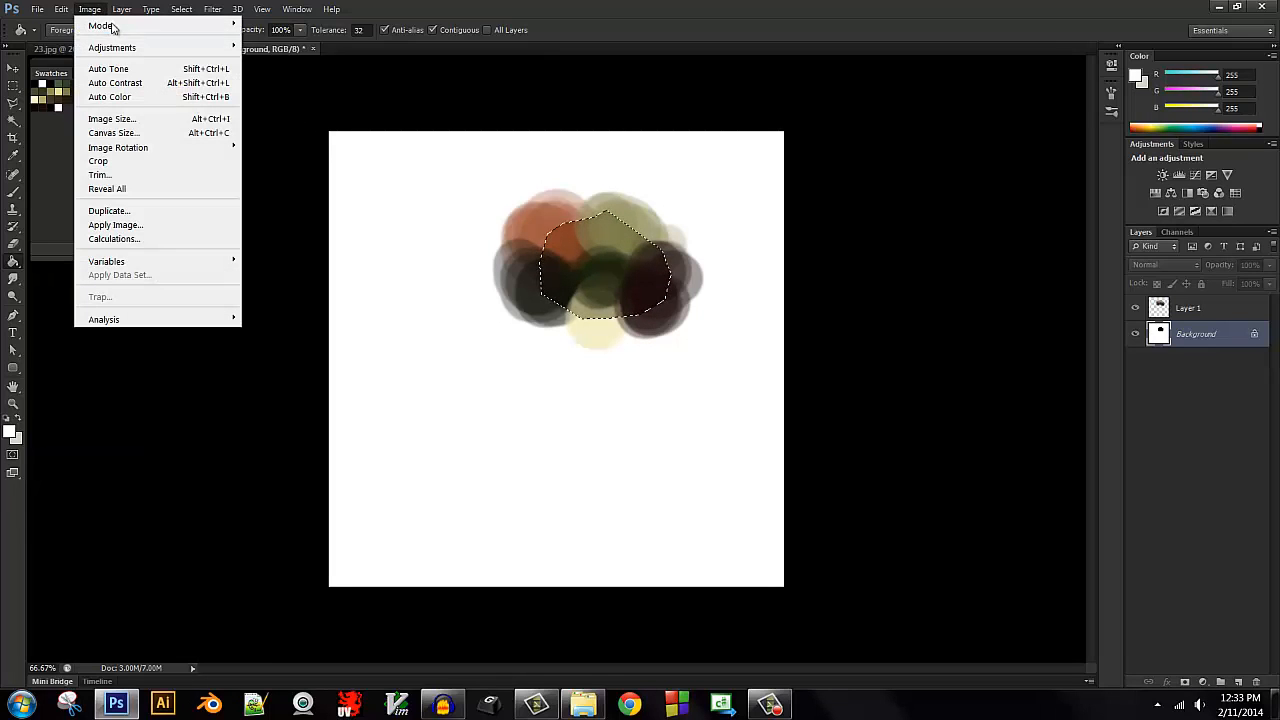
click(275, 66)
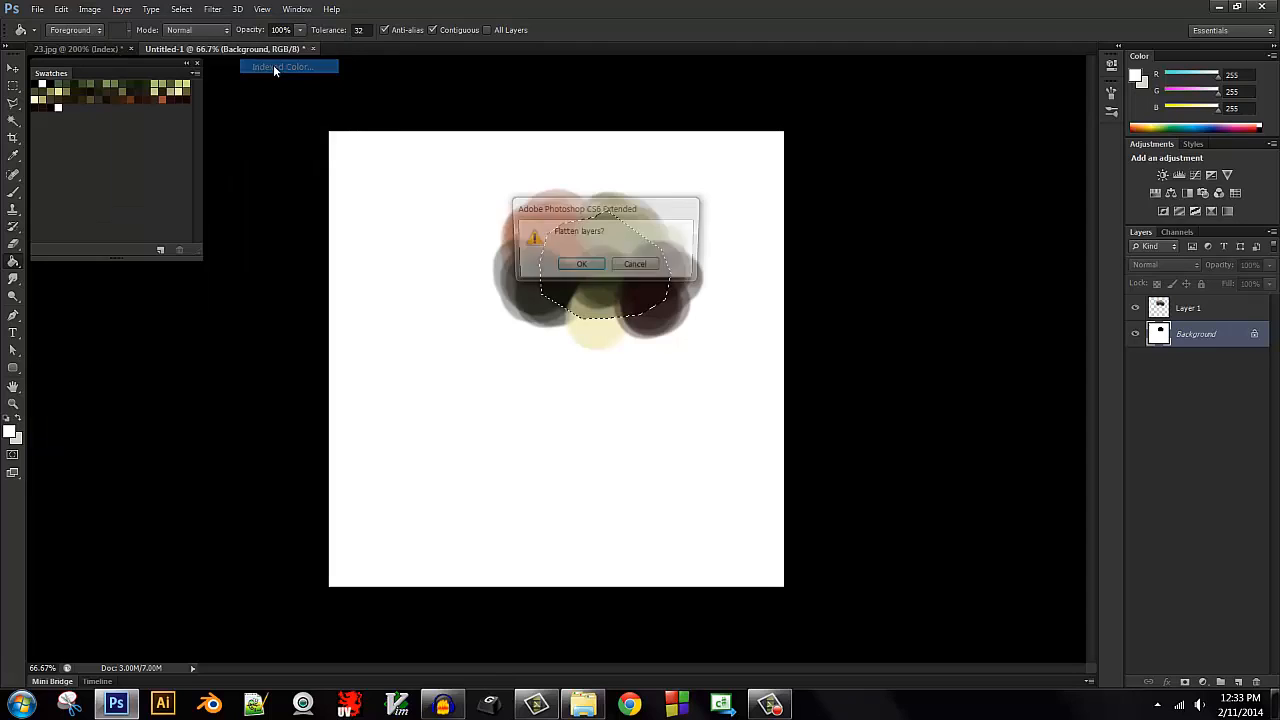
click(592, 268)
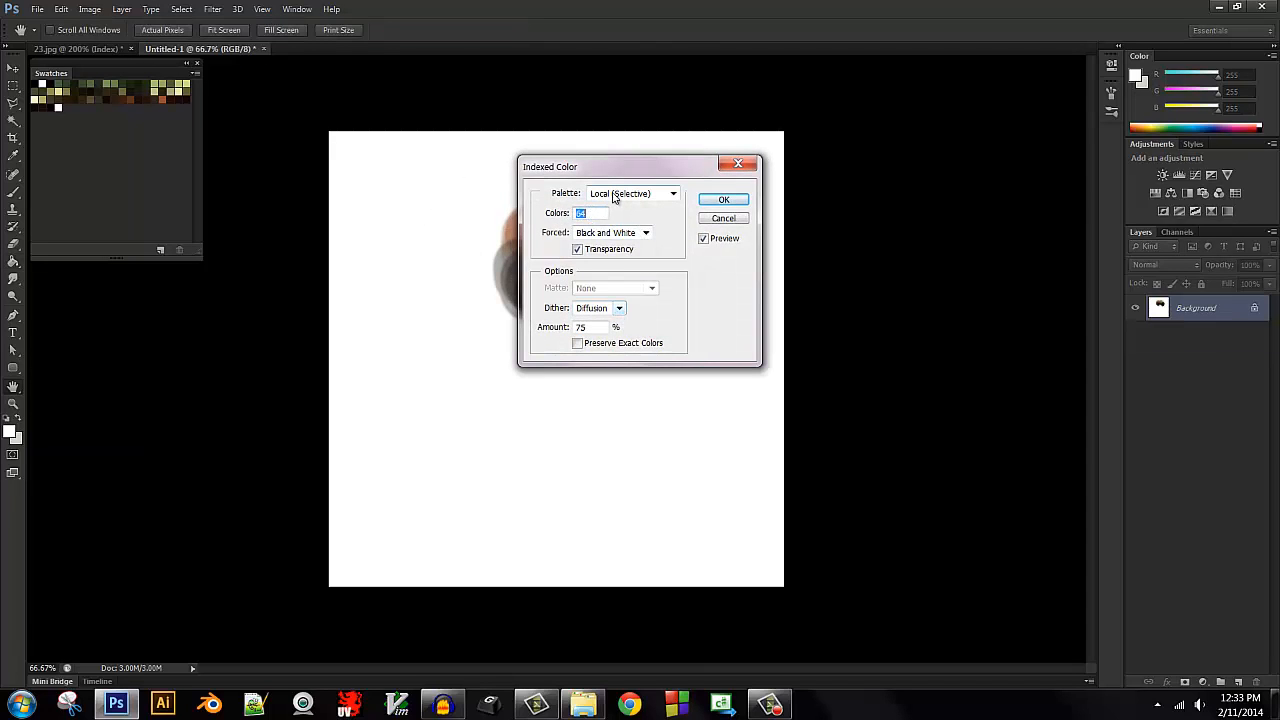
text(6)
click(723, 200)
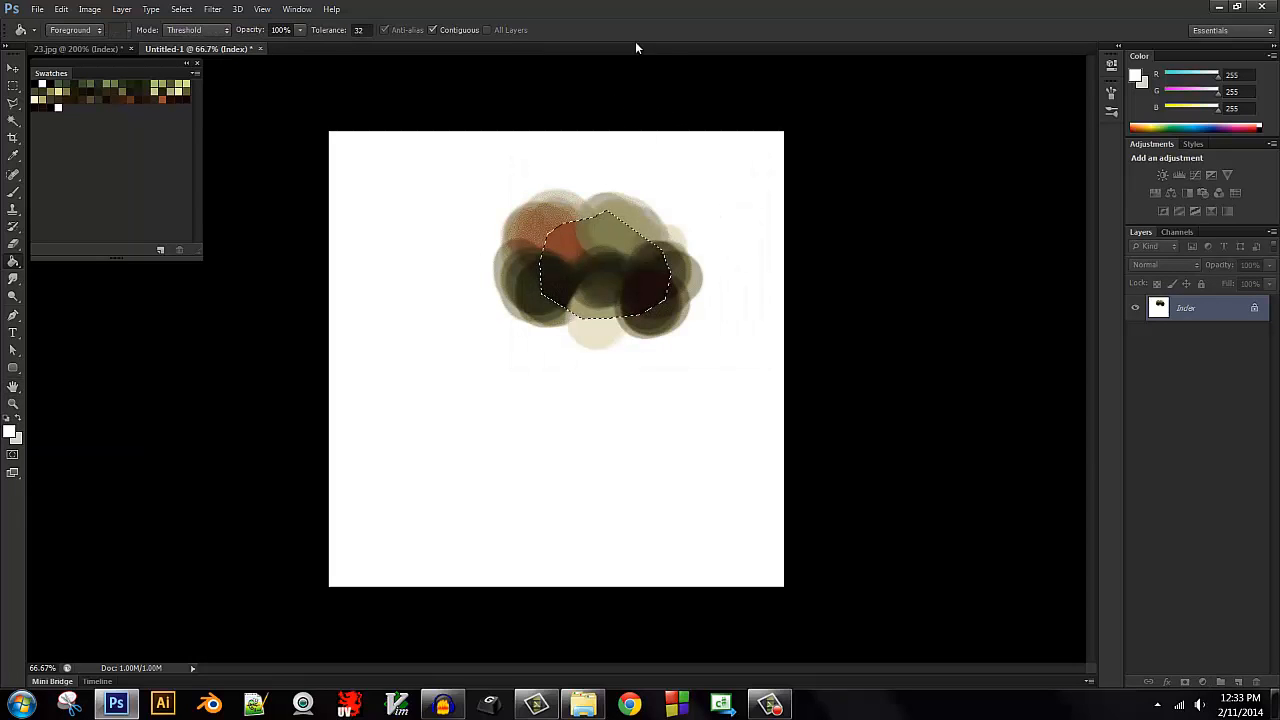
click(88, 8)
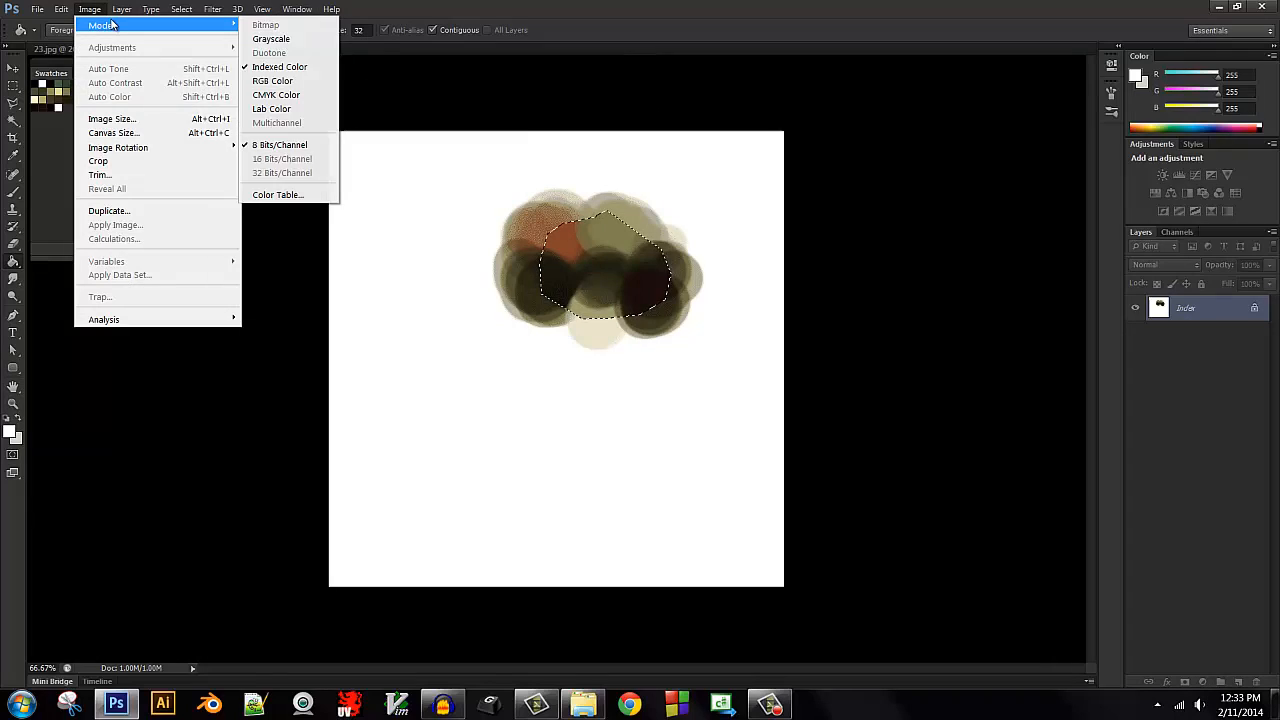
click(266, 195)
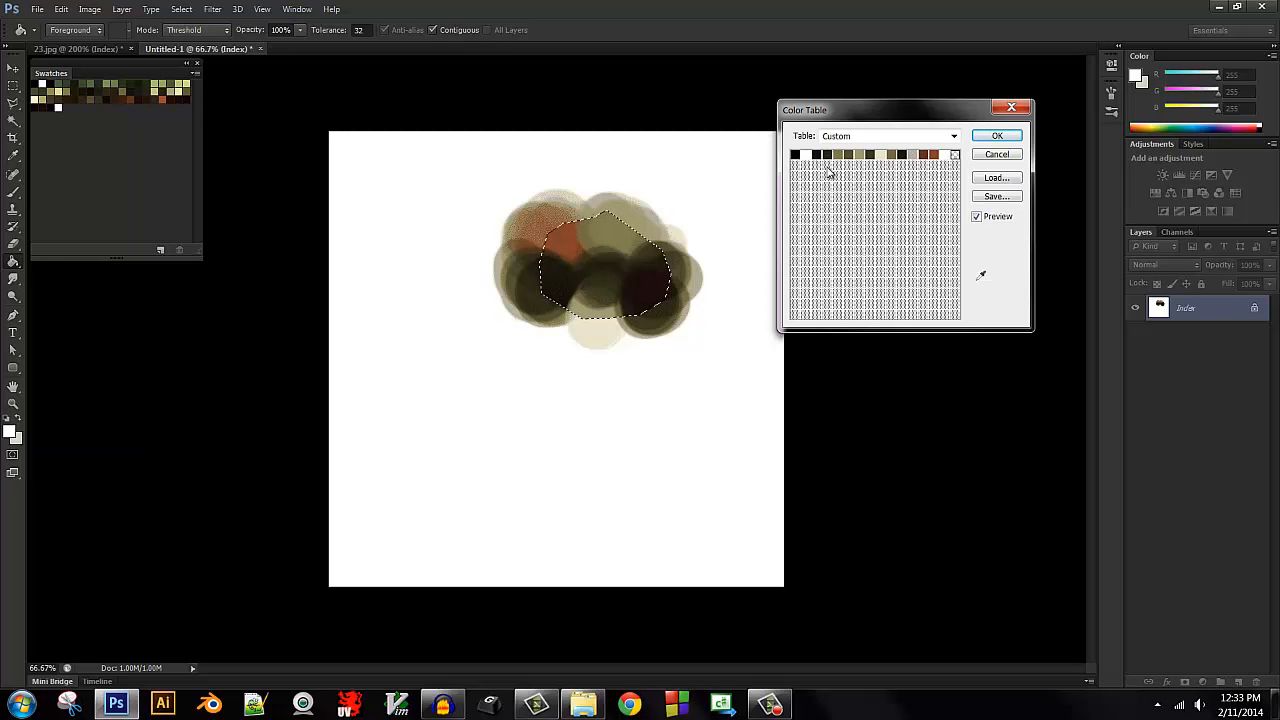
click(1004, 157)
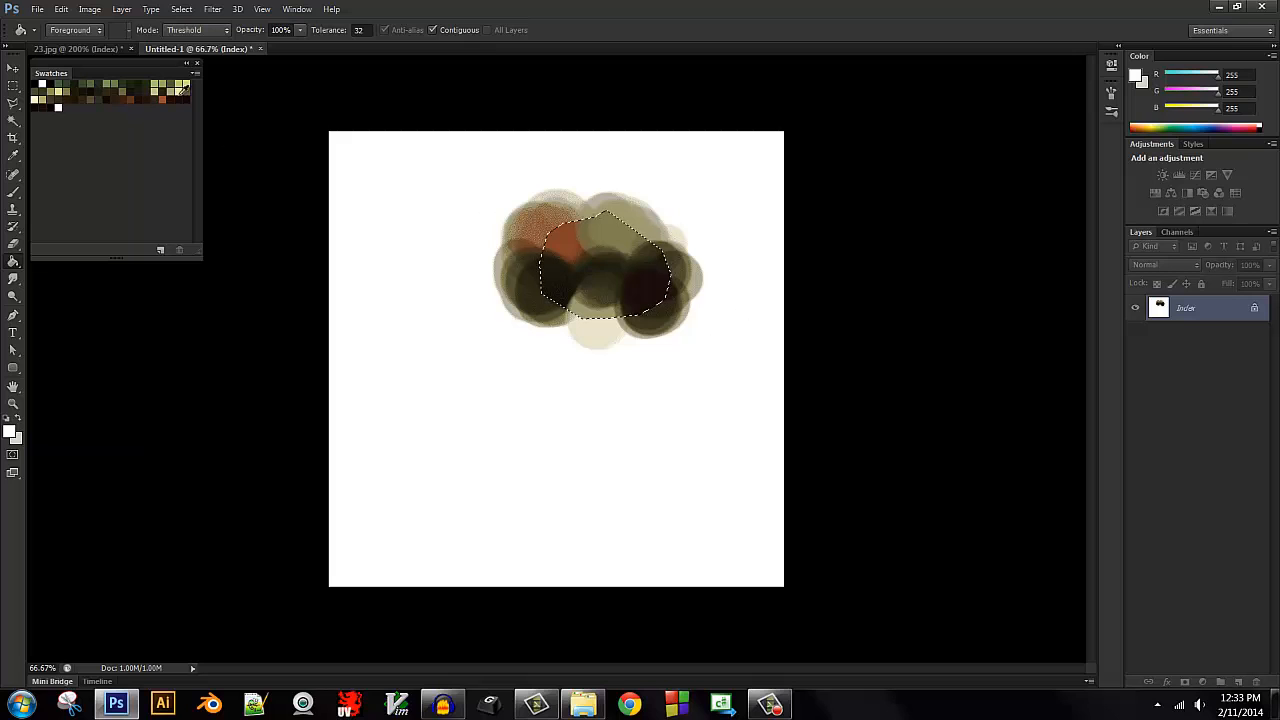
Start Load Swatches and browse into EXTERNAL02's Pref\photoshop folder.
click(195, 76)
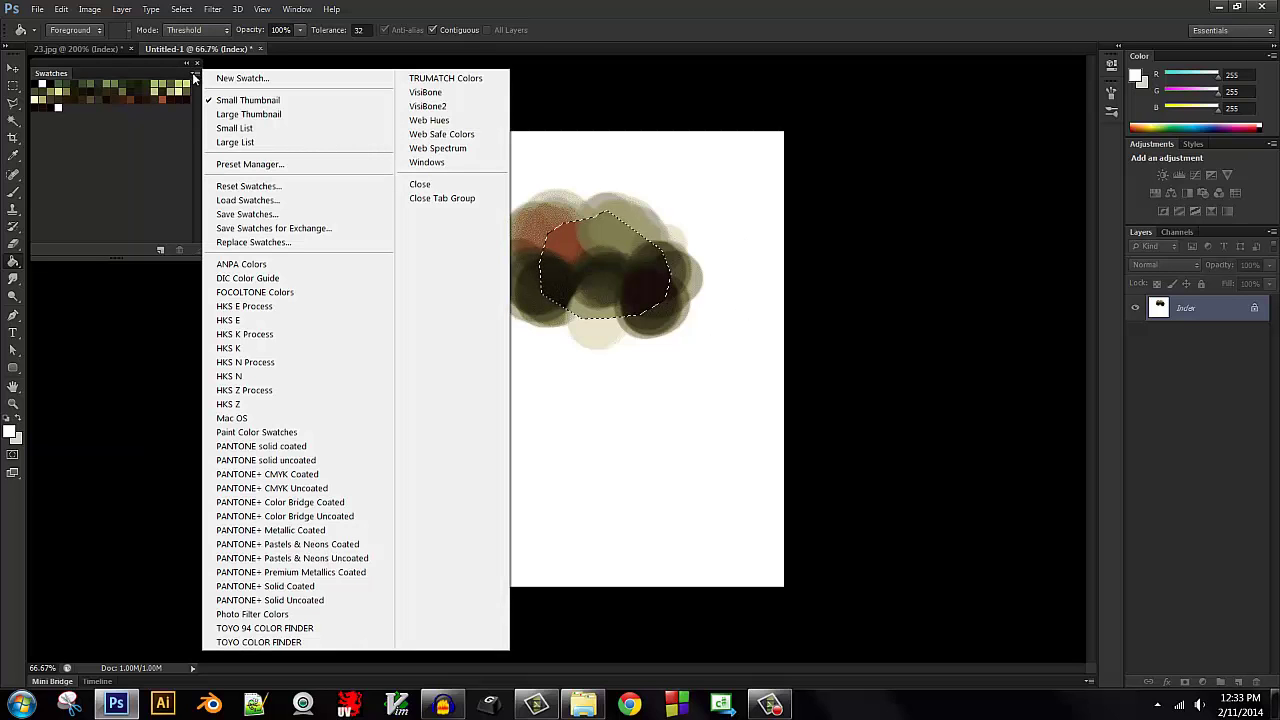
click(272, 199)
click(430, 330)
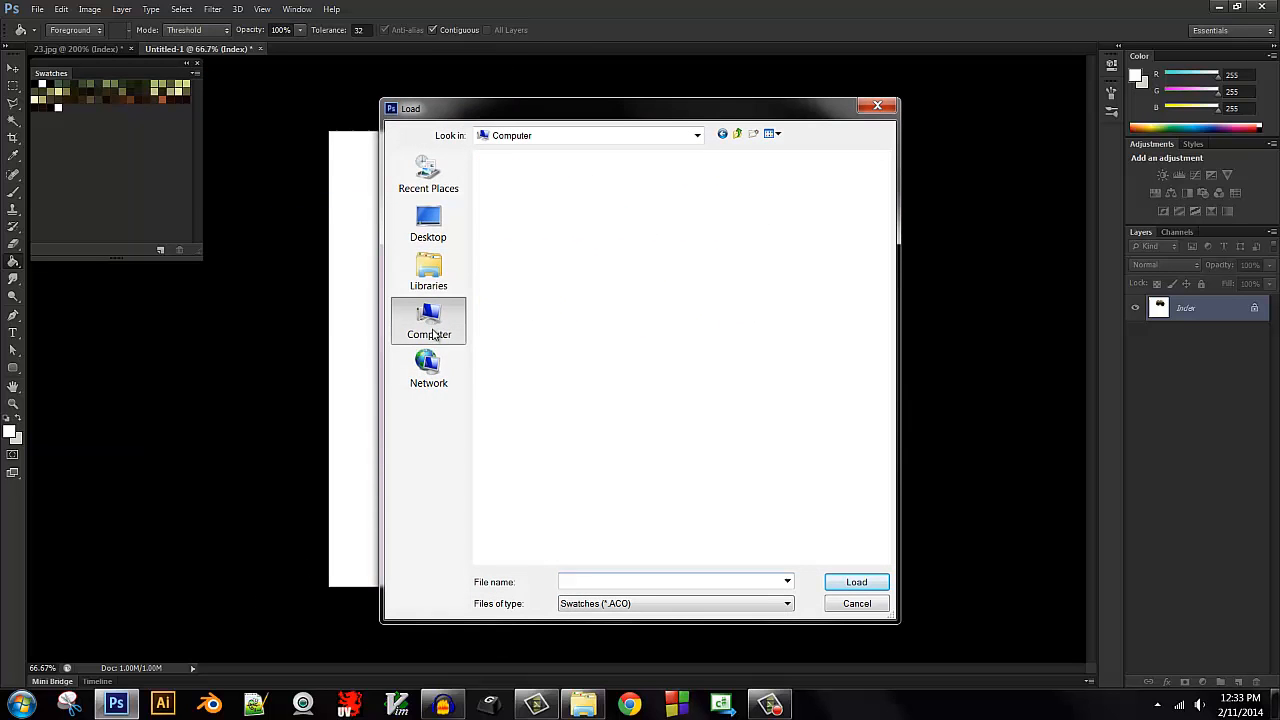
double_click(715, 240)
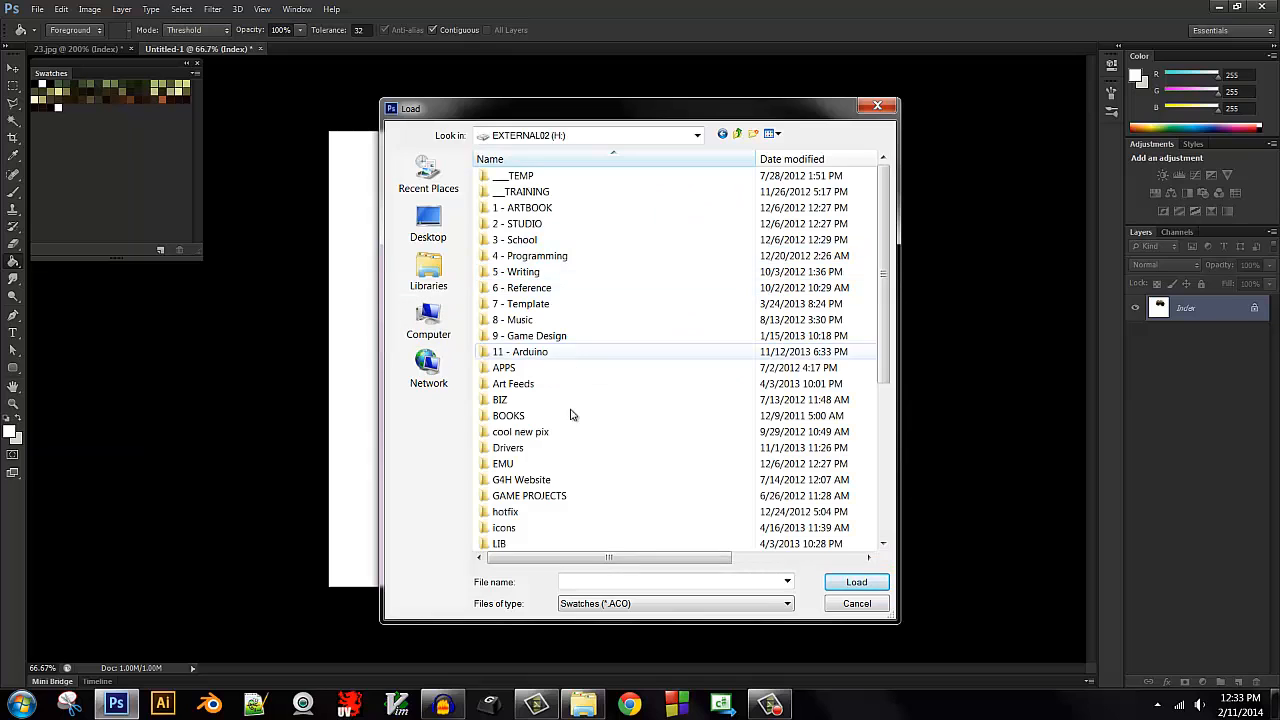
scroll(532, 510, down, 1)
scroll(532, 490, down, 2)
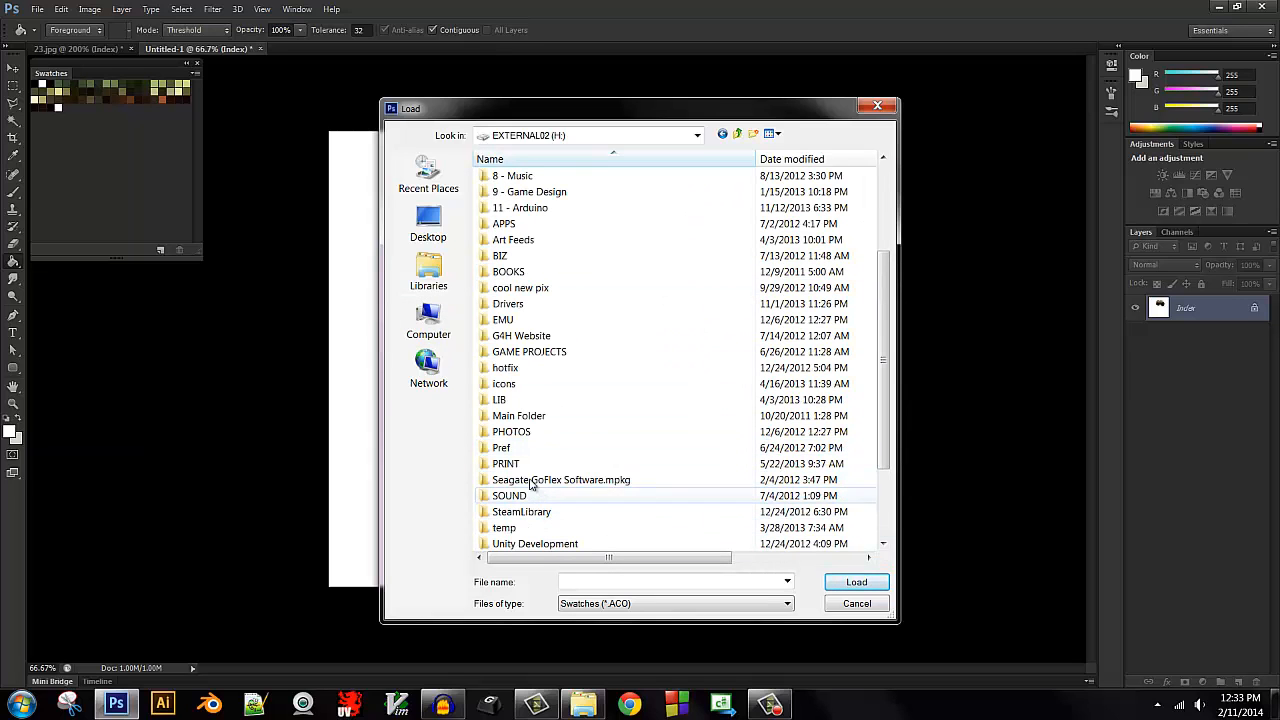
double_click(502, 448)
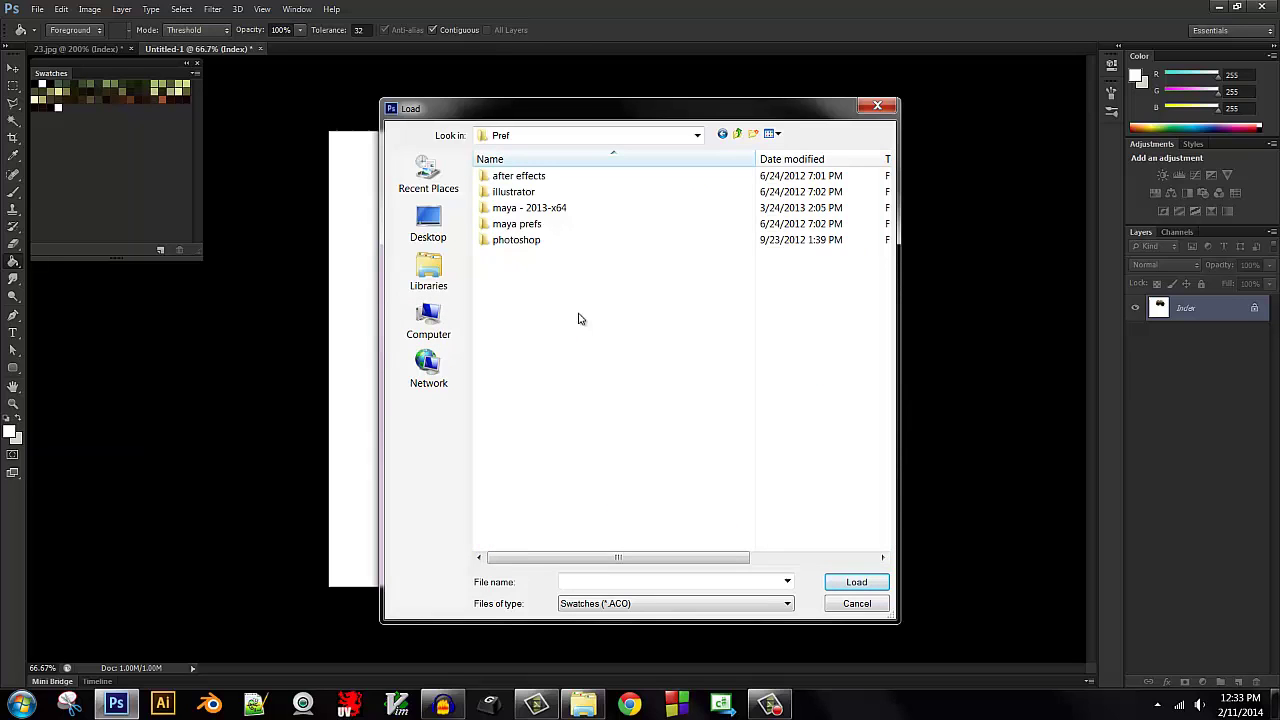
double_click(517, 240)
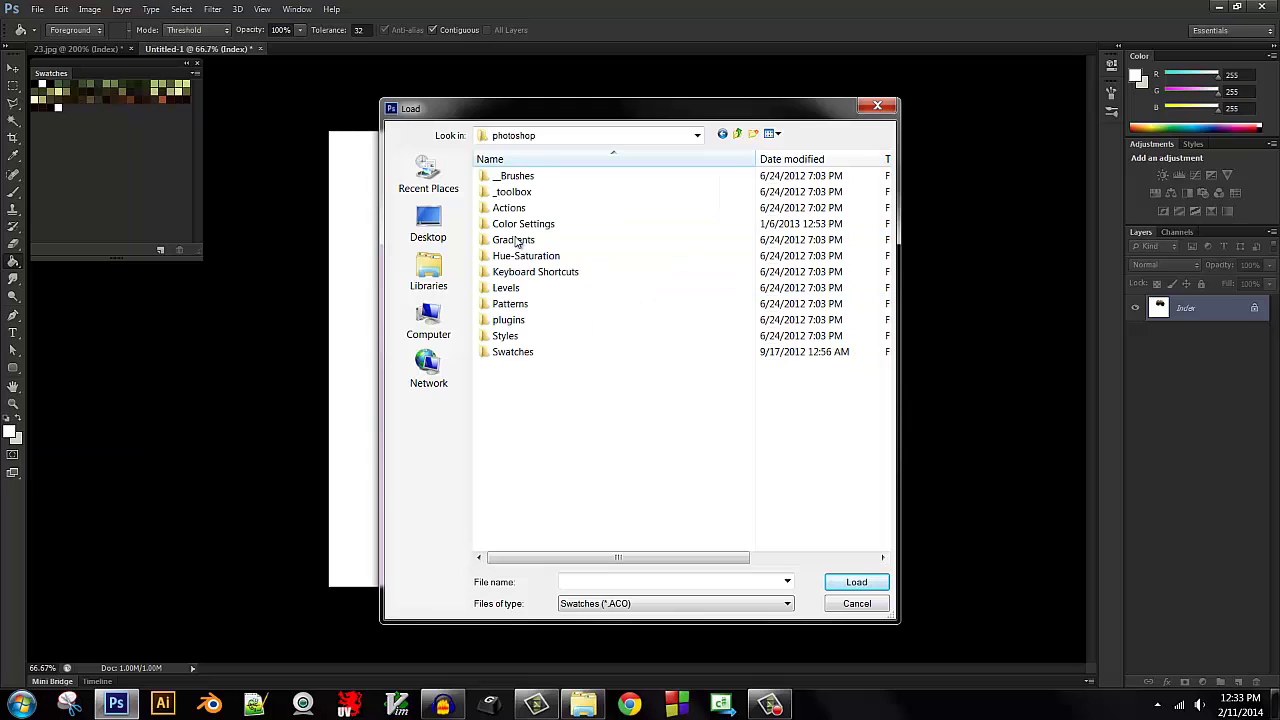
Reach the Swatches\yerca folder and filter the list to Color Table (*.ACT) files.
double_click(513, 352)
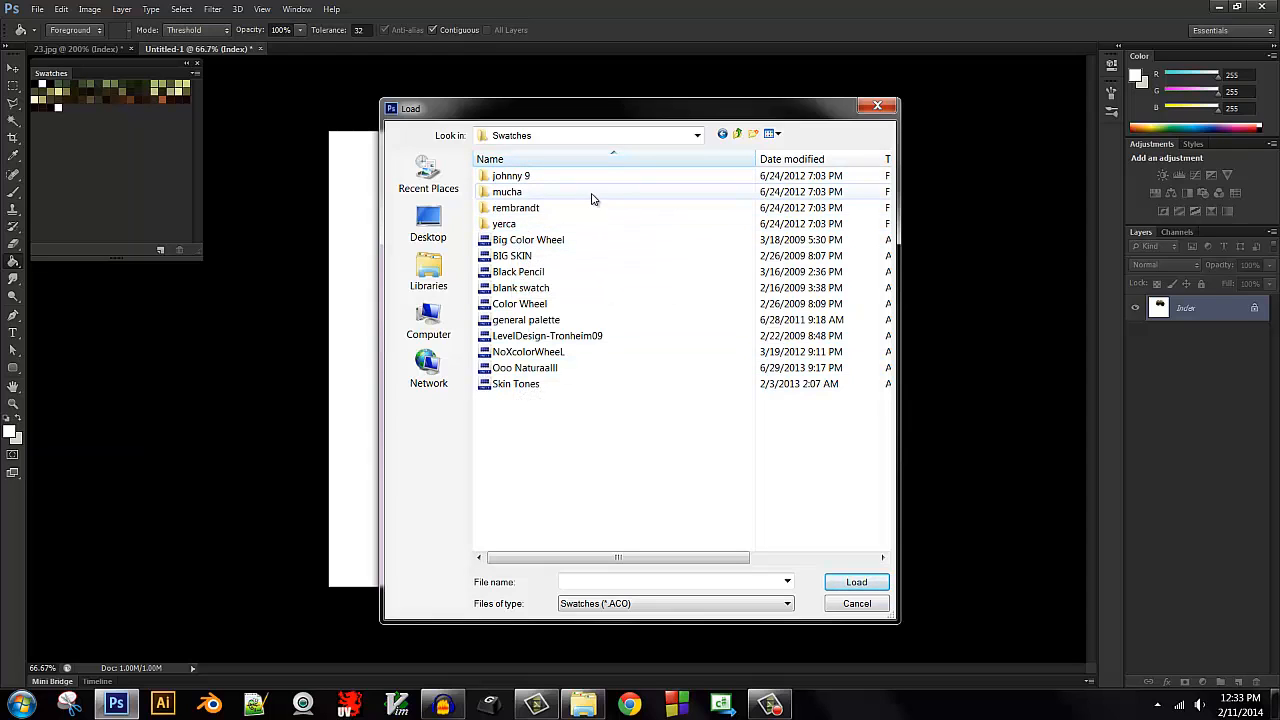
double_click(505, 224)
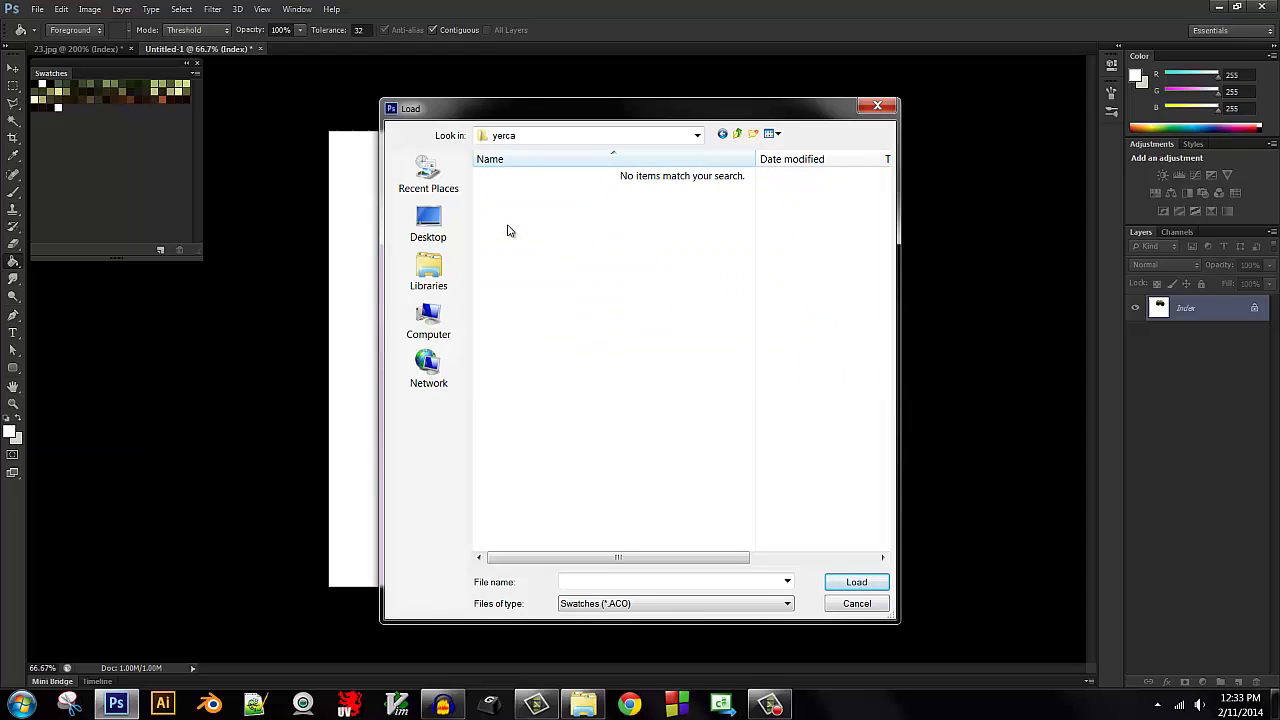
click(738, 136)
double_click(492, 228)
click(595, 604)
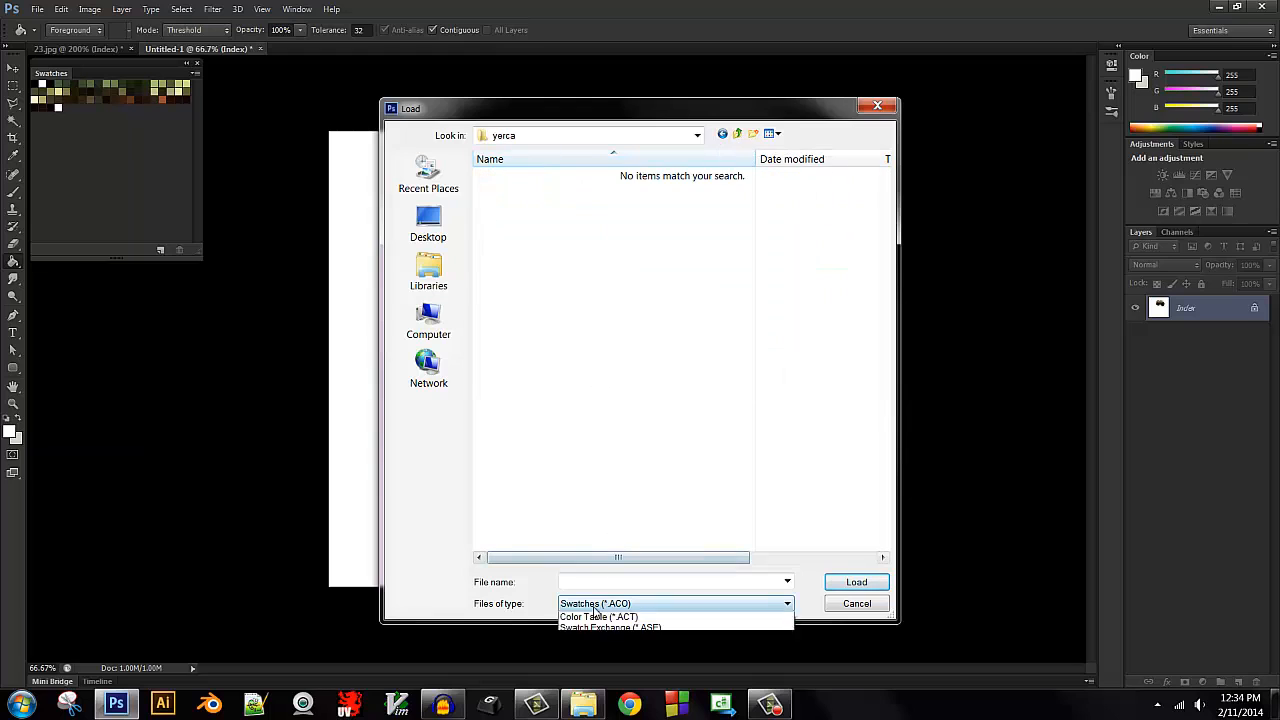
click(598, 616)
double_click(514, 178)
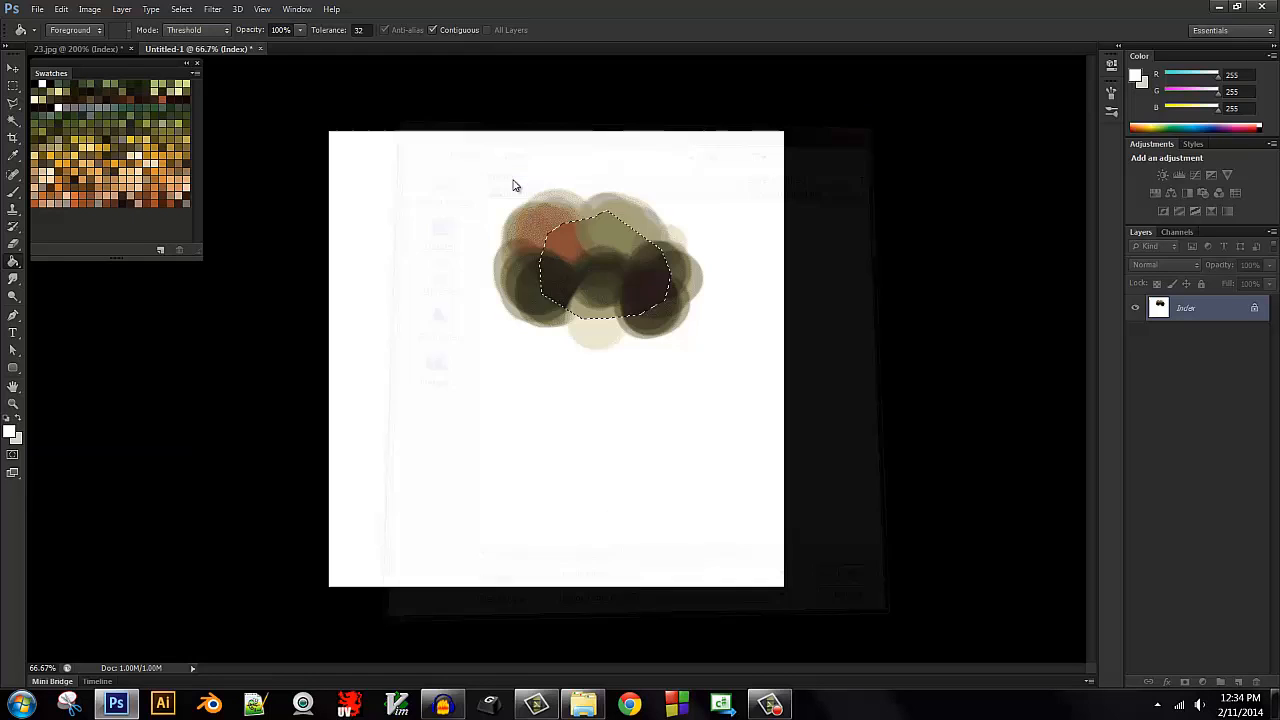